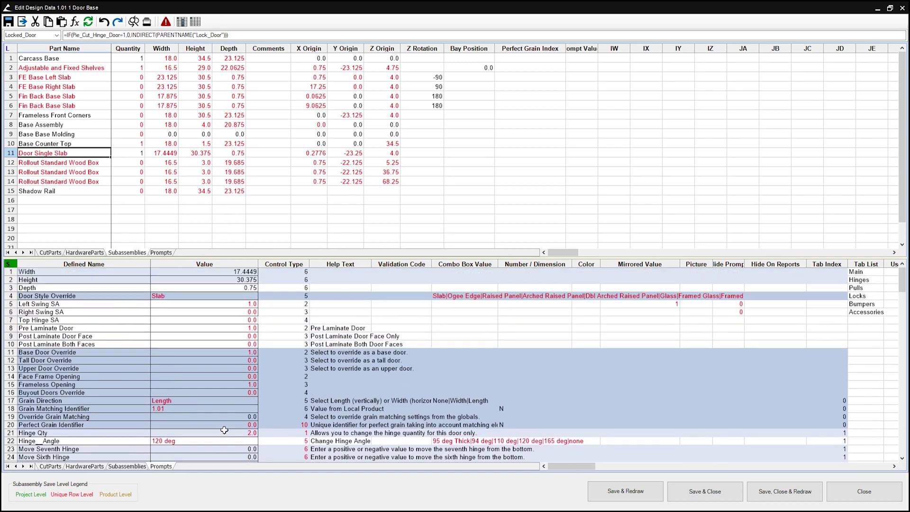
Replace row 6's [END] with an IF testing L!Draw_Hinges_in_Elevation=1 that returns 0 otherwise.
{"action": "left_click_drag", "start_coordinate": [572, 464], "coordinate": [687, 462]}
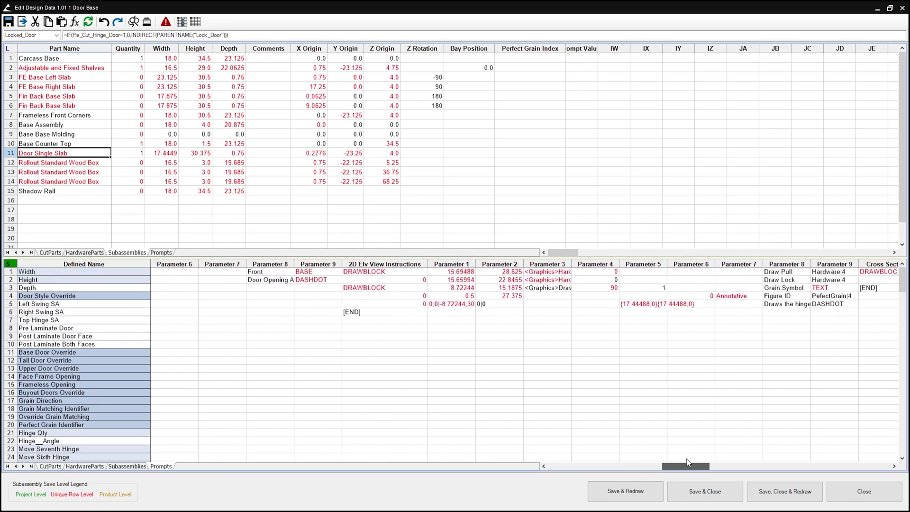
{"action": "left_click", "coordinate": [411, 312]}
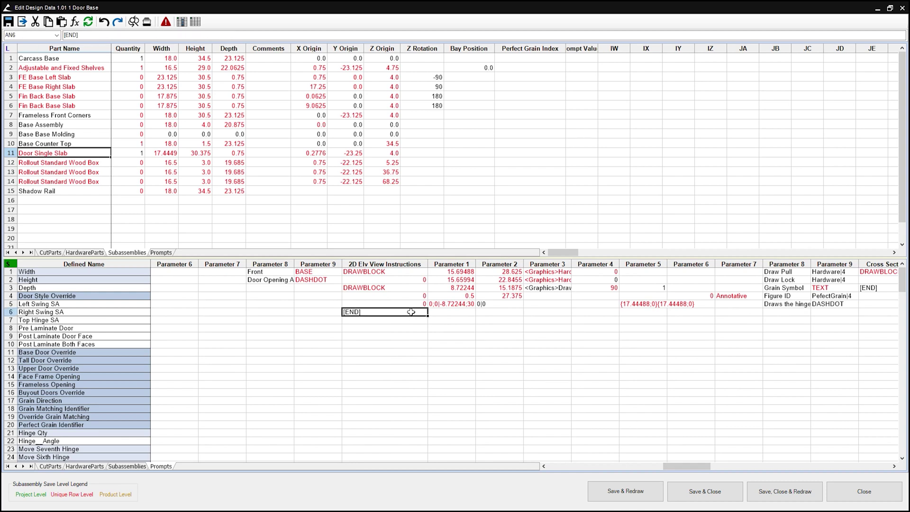
{"action": "double_click", "coordinate": [411, 312]}
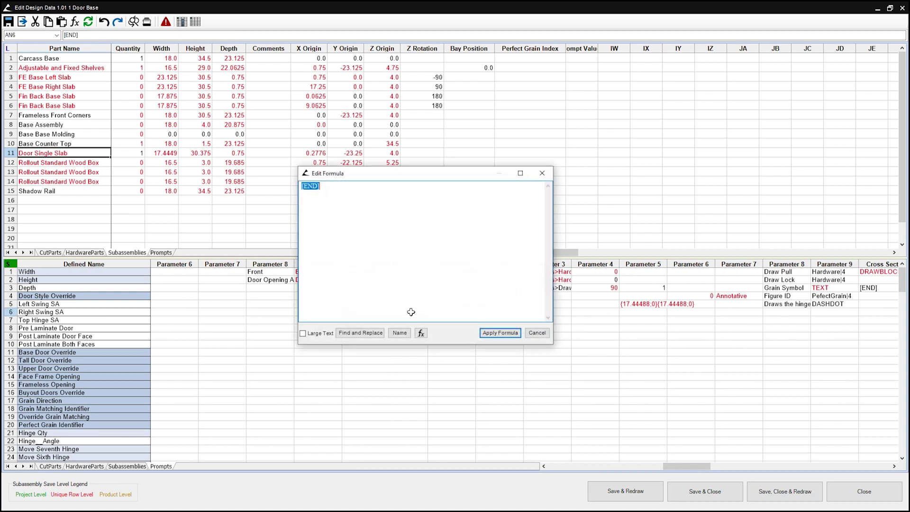
{"action": "type", "text": "="}
{"action": "left_click", "coordinate": [421, 332]}
{"action": "left_click", "coordinate": [338, 187]}
{"action": "mouse_move", "coordinate": [365, 274]}
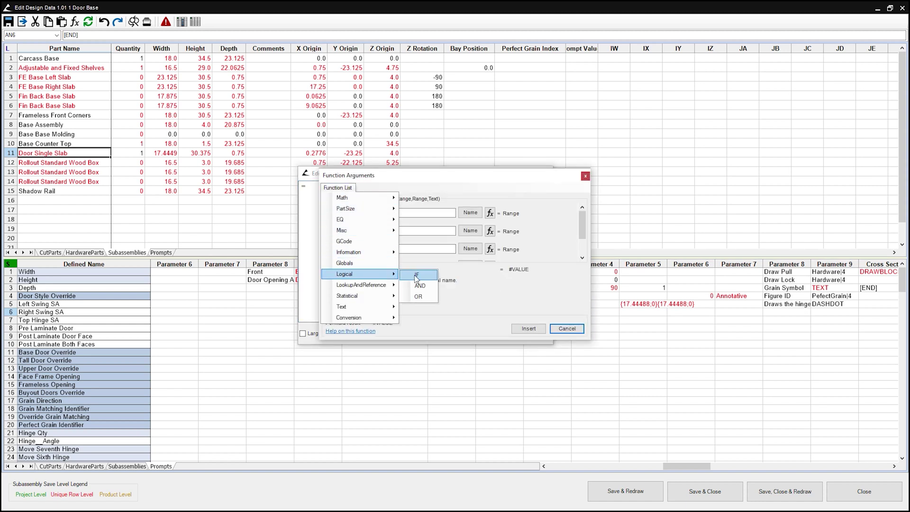
{"action": "left_click", "coordinate": [415, 272]}
{"action": "left_click", "coordinate": [385, 213]}
{"action": "type", "text": "L"}
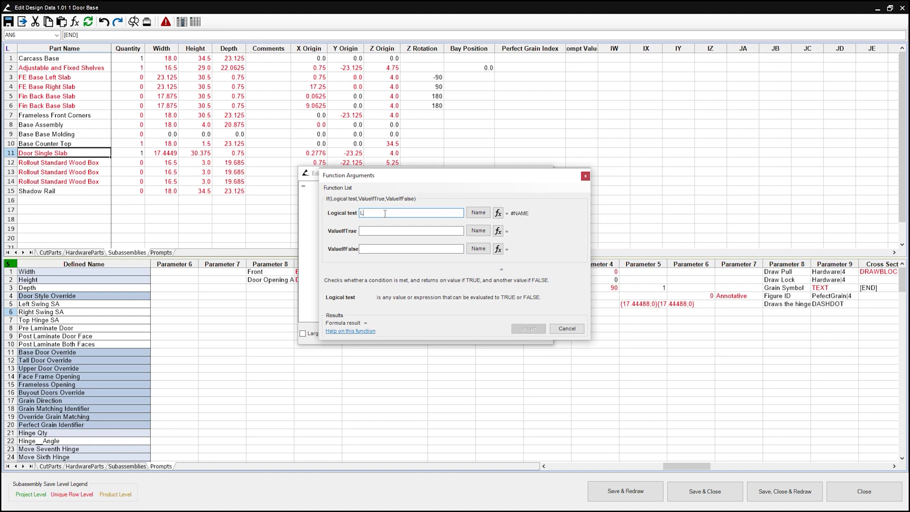
{"action": "type", "text": "!Draw_Hinges_in_Elevation=1"}
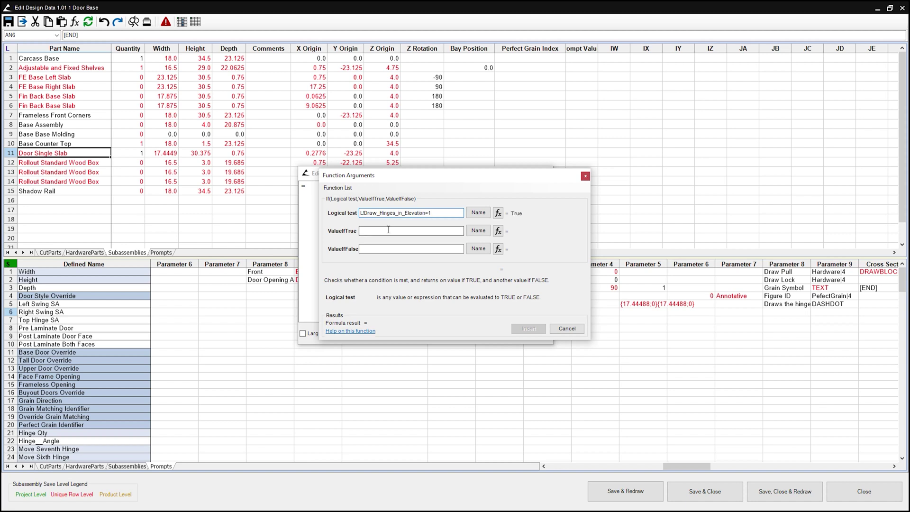
{"action": "left_click", "coordinate": [385, 248]}
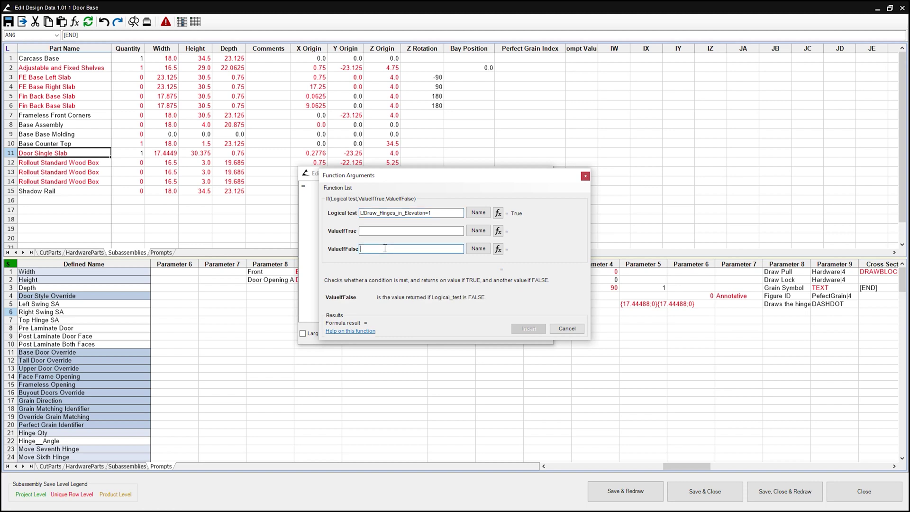
{"action": "type", "text": "0"}
Nest IF(HardwareParts!R1>0,"DRAWBLOCK",0) as the true value and apply the formula.
{"action": "left_click", "coordinate": [382, 231]}
{"action": "left_click", "coordinate": [497, 230]}
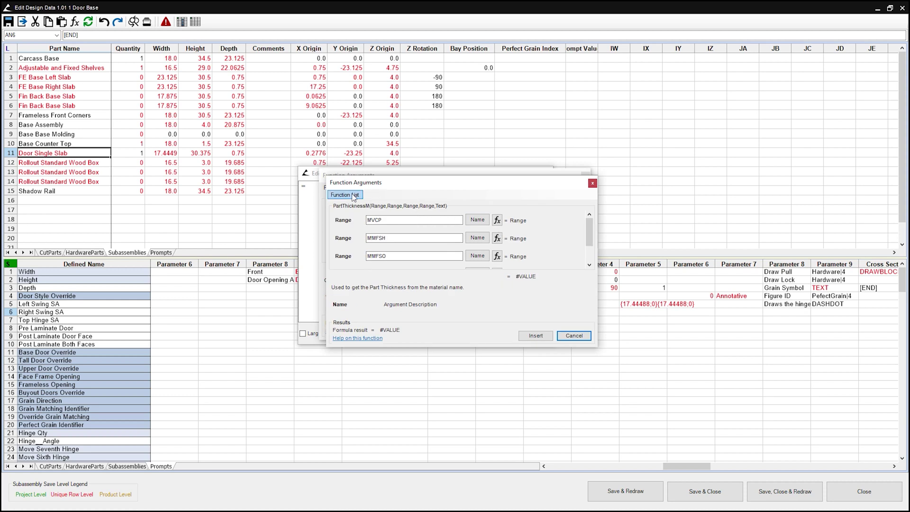
{"action": "left_click", "coordinate": [345, 195]}
{"action": "mouse_move", "coordinate": [374, 281]}
{"action": "left_click", "coordinate": [422, 282]}
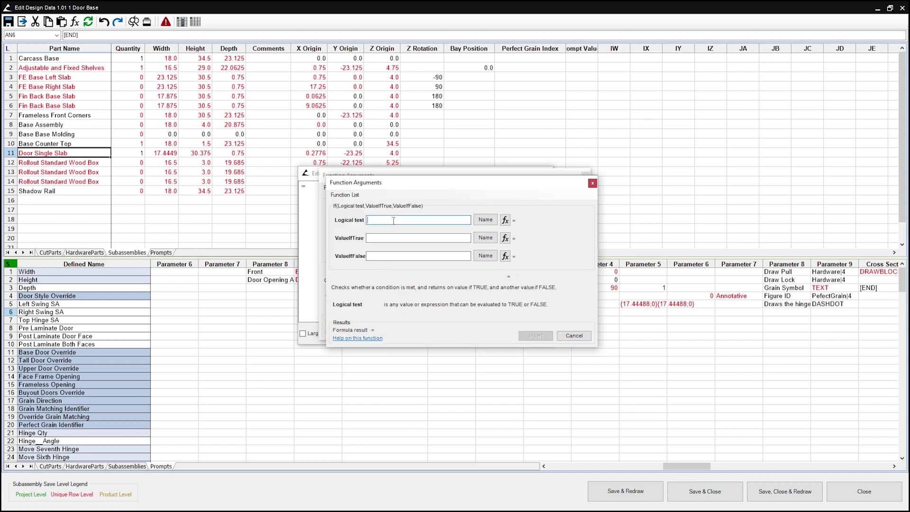
{"action": "type", "text": "HardwareParts!R1>0"}
{"action": "left_click", "coordinate": [392, 237]}
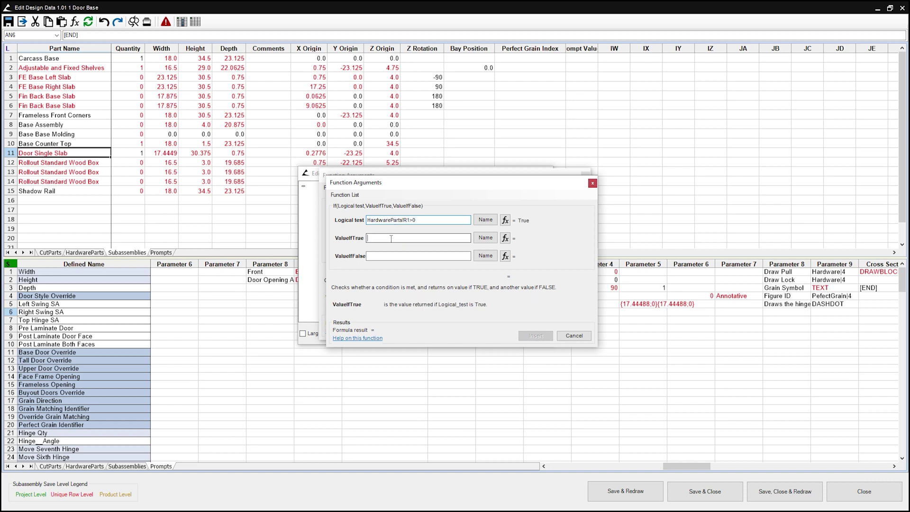
{"action": "type", "text": "\"DRAWBLOCK\""}
{"action": "left_click", "coordinate": [393, 255]}
{"action": "type", "text": "0"}
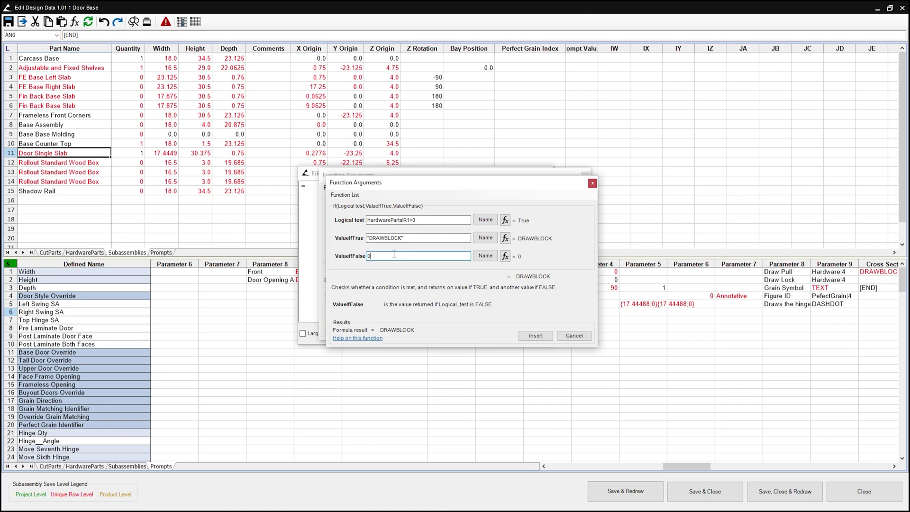
{"action": "left_click", "coordinate": [534, 334]}
{"action": "left_click", "coordinate": [510, 334]}
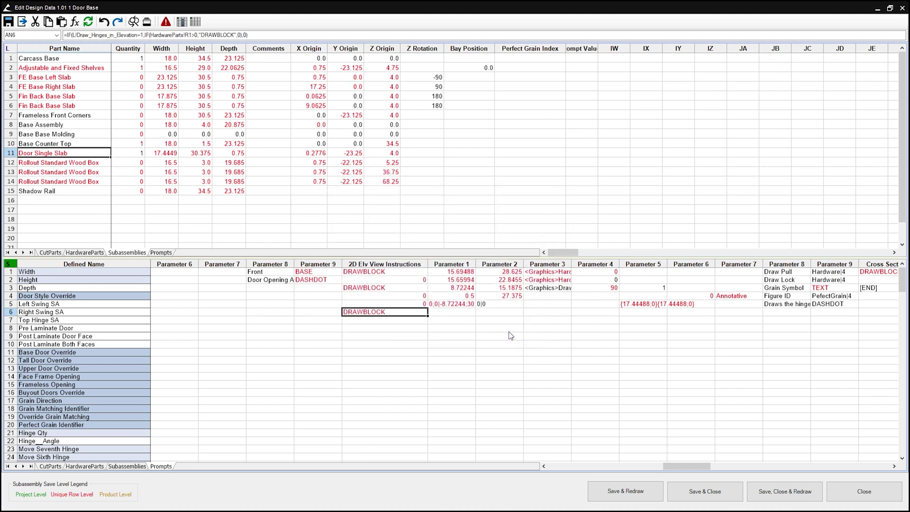
Set row 6's Parameter 1 to reference the first hinge's X Origin on HardwareParts.
{"action": "left_click", "coordinate": [464, 312]}
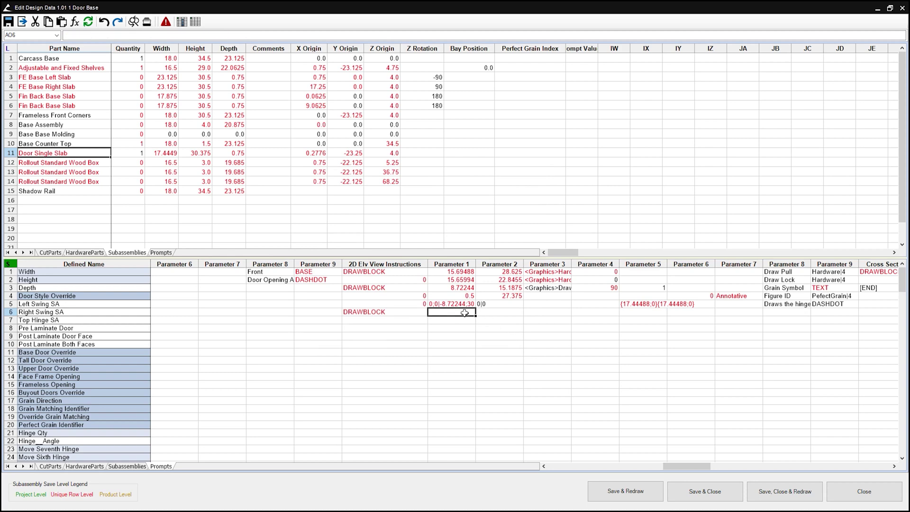
{"action": "type", "text": "="}
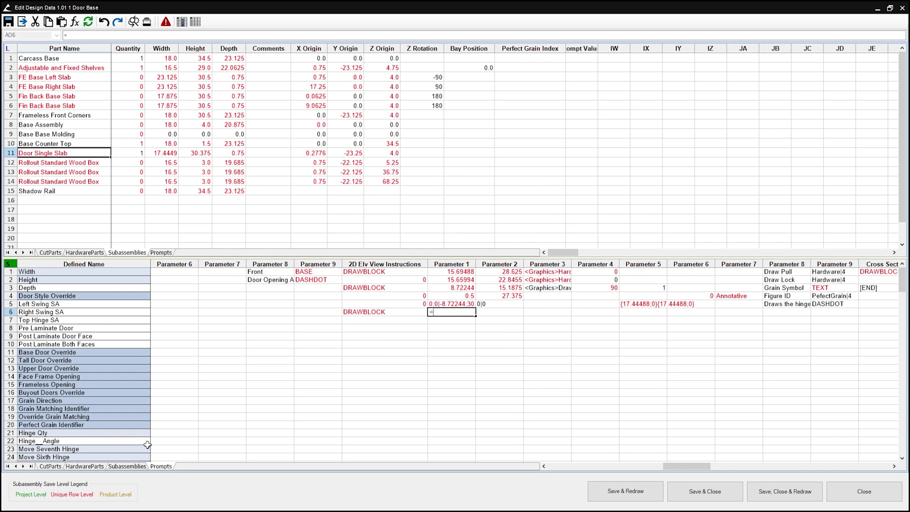
{"action": "left_click", "coordinate": [90, 466]}
{"action": "left_click", "coordinate": [424, 272]}
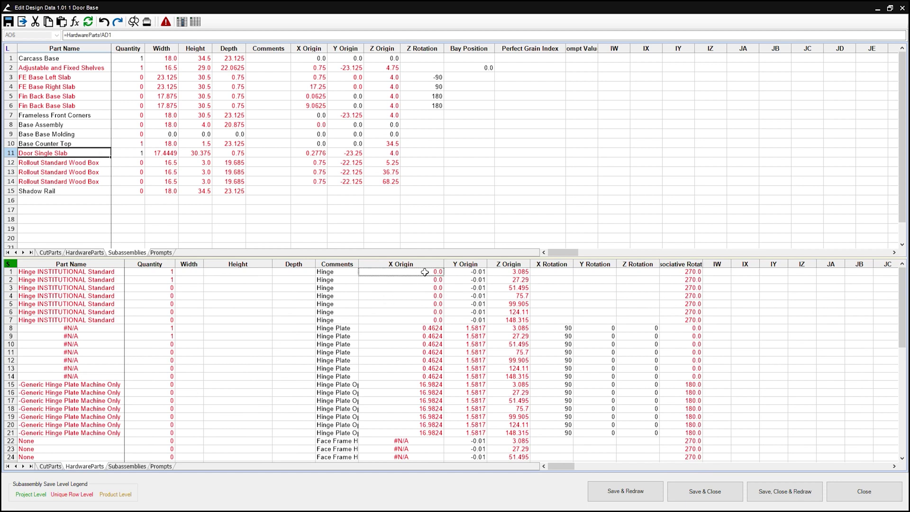
{"action": "key", "text": "Return"}
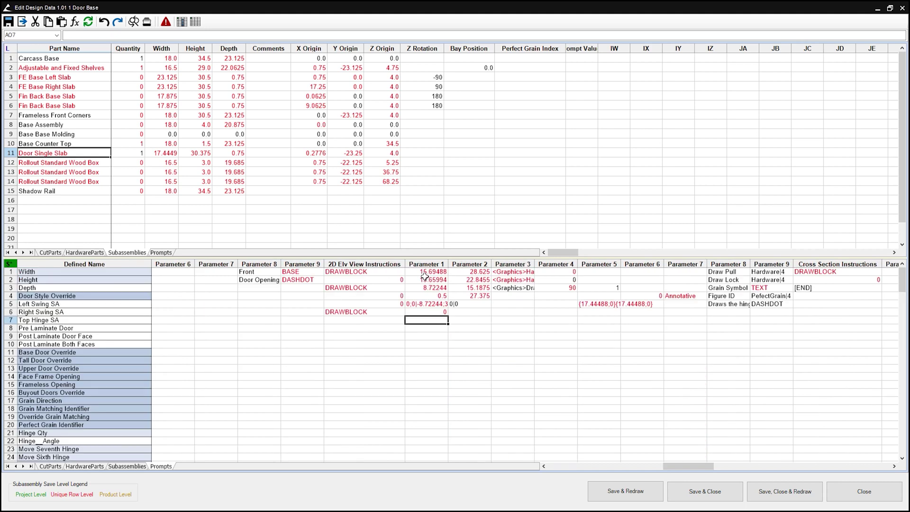
Point Parameter 2 at the first hinge's Z Origin (3.085), then select row 1's graphics path cell.
{"action": "left_click", "coordinate": [475, 311]}
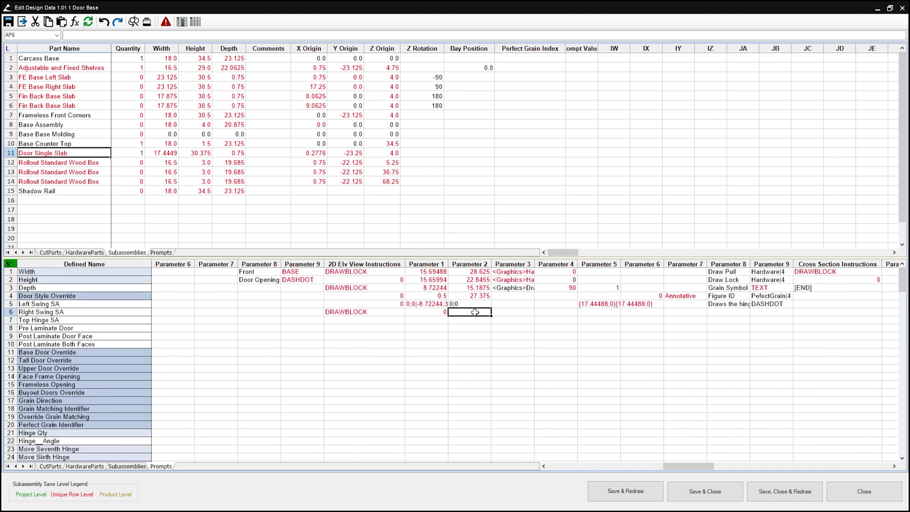
{"action": "type", "text": "="}
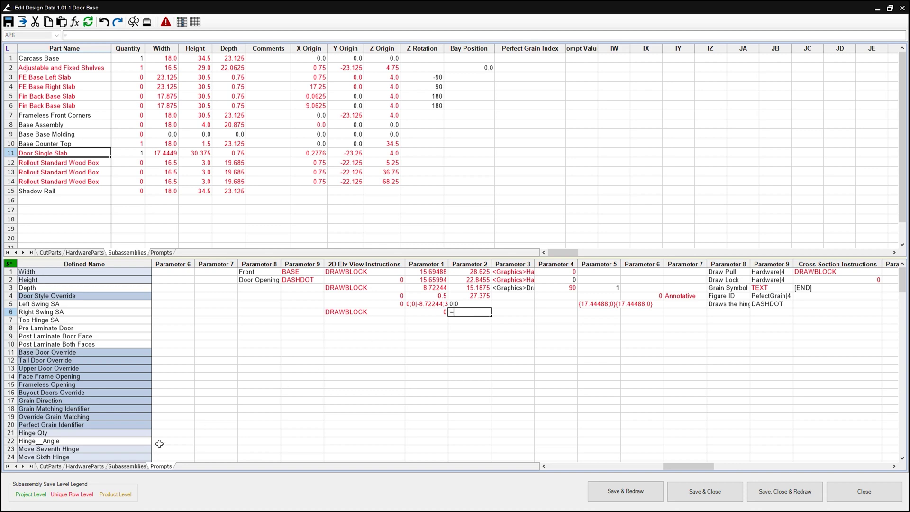
{"action": "left_click", "coordinate": [86, 466]}
{"action": "left_click", "coordinate": [363, 272]}
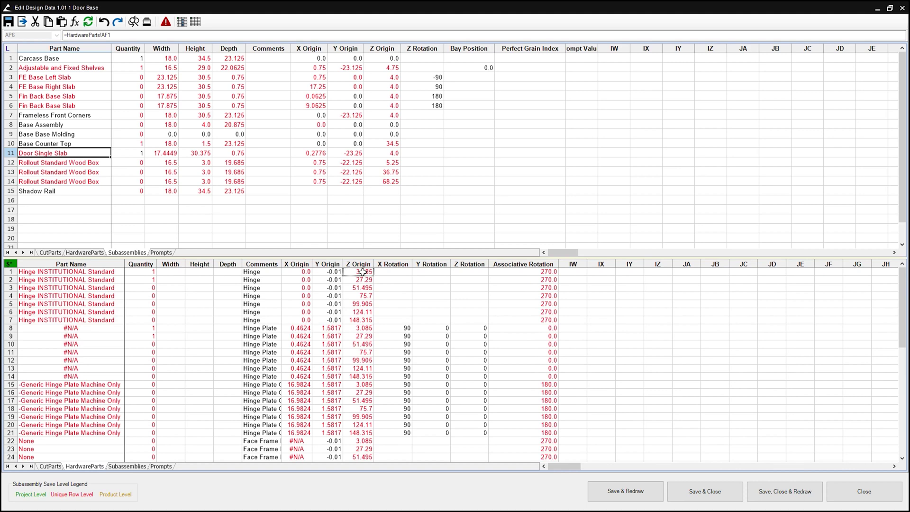
{"action": "key", "text": "Return"}
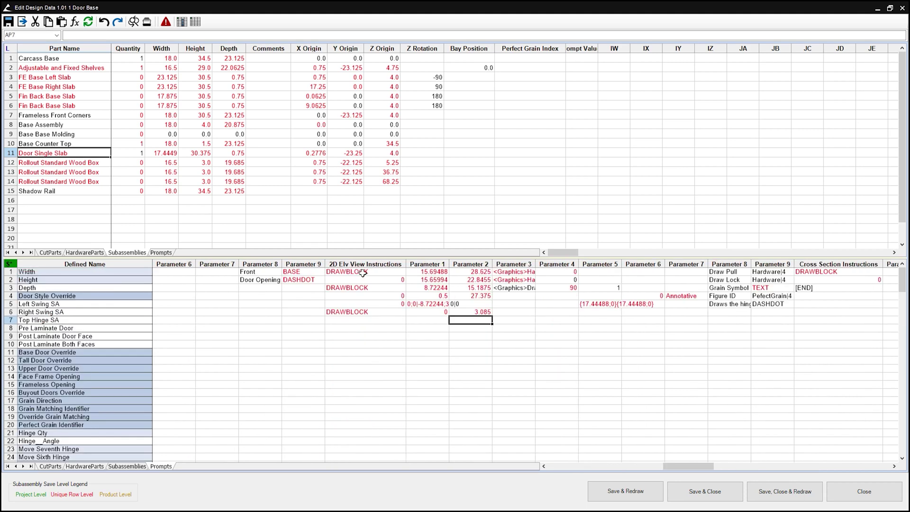
{"action": "left_click", "coordinate": [511, 312]}
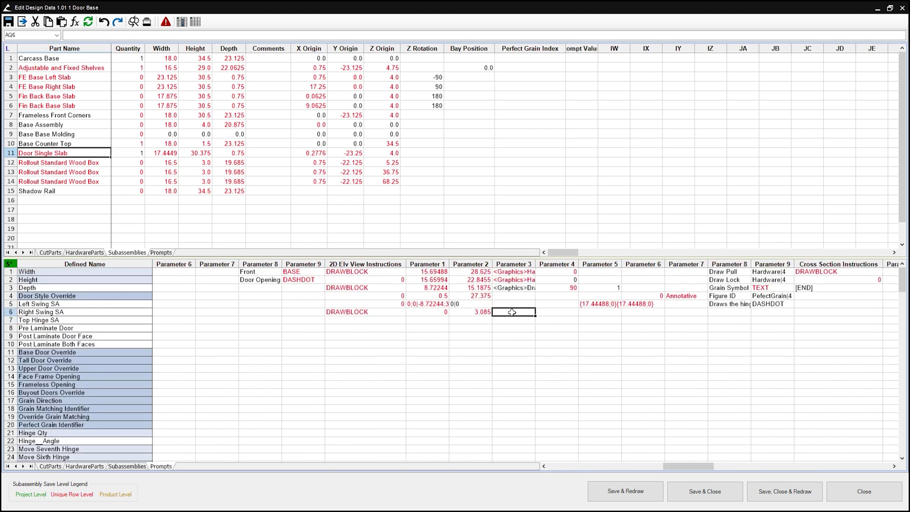
{"action": "left_click", "coordinate": [512, 271]}
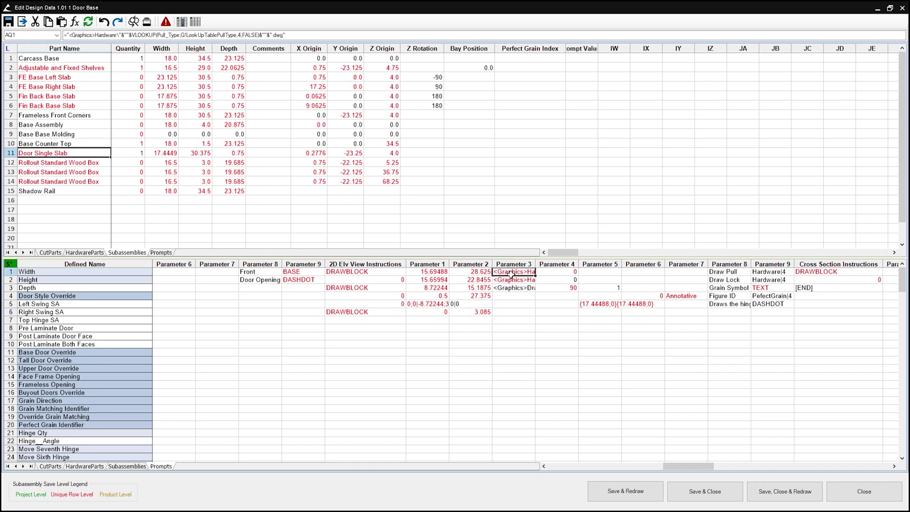
Paste the graphics path lookup into Parameter 3, switching it to Hinge_Name, LookUpTableHinges and column 9.
{"action": "left_click", "coordinate": [510, 312]}
{"action": "type", "text": "=\"<Graphics>Hardware\\\"&\"\"&VLOOKUP(Pull_Type,G!LookUpTablePullType,4,FALSE)&\"\"&\".dwg\""}
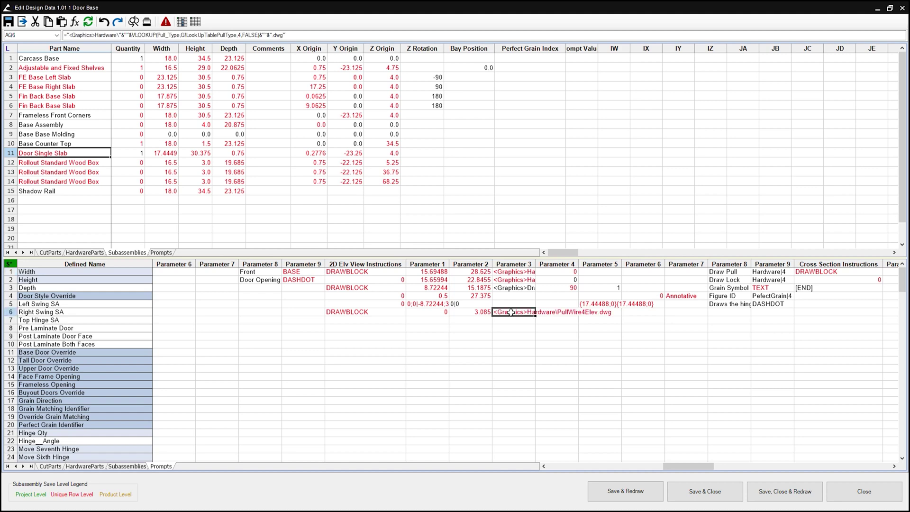
{"action": "double_click", "coordinate": [511, 312]}
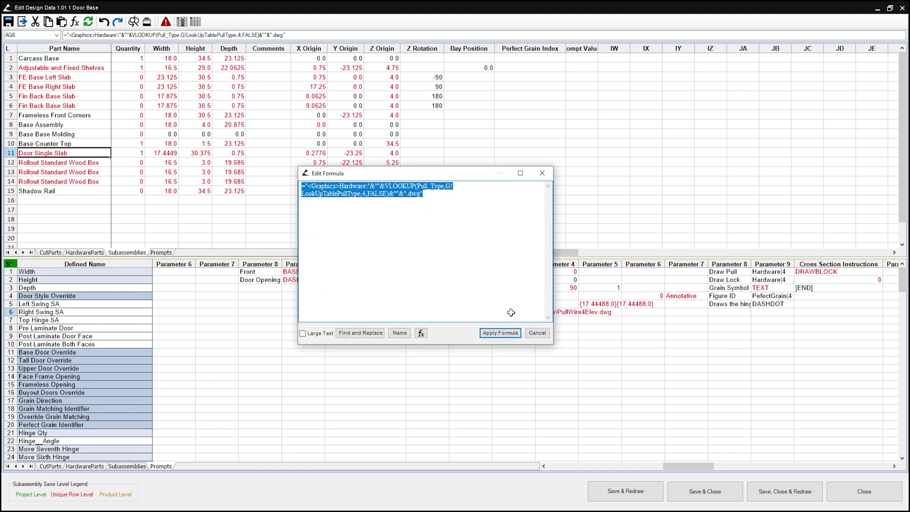
{"action": "left_click", "coordinate": [464, 276]}
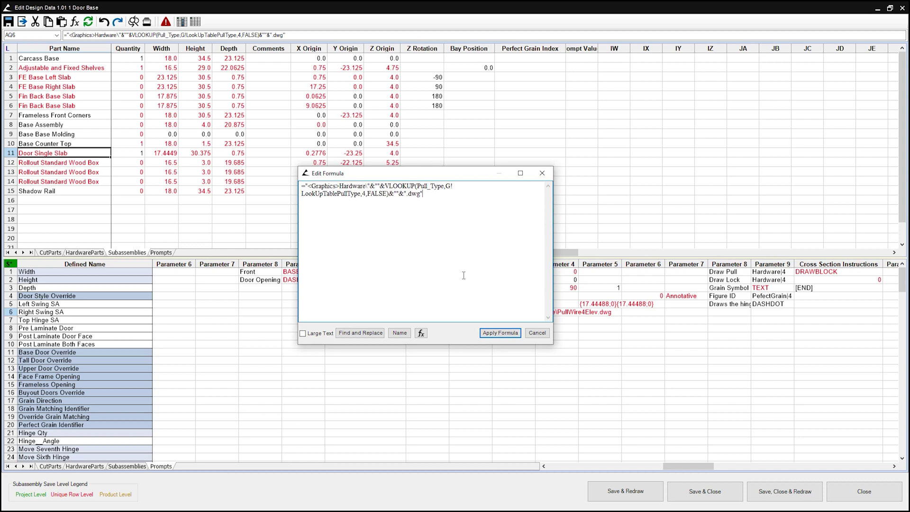
{"action": "left_click", "coordinate": [443, 186]}
{"action": "key", "text": "BackSpace"}
{"action": "key", "text": "BackSpace"}
{"action": "key", "text": "BackSpace"}
{"action": "key", "text": "BackSpace"}
{"action": "key", "text": "BackSpace"}
{"action": "key", "text": "BackSpace"}
{"action": "key", "text": "BackSpace"}
{"action": "key", "text": "BackSpace"}
{"action": "key", "text": "BackSpace"}
{"action": "type", "text": "Hinge_Name"}
{"action": "left_click_drag", "start_coordinate": [361, 195], "coordinate": [337, 196]}
{"action": "type", "text": "Hinges"}
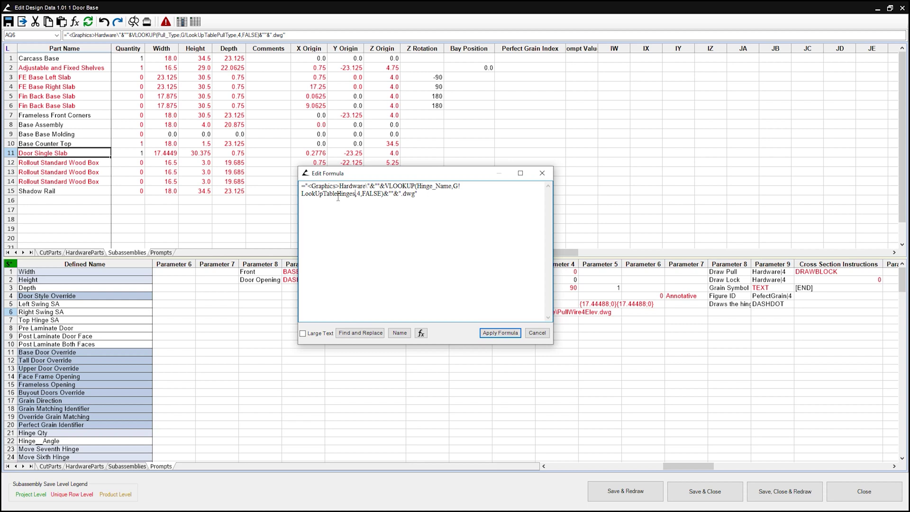
{"action": "key", "text": "Delete"}
{"action": "type", "text": "9"}
{"action": "left_click", "coordinate": [512, 334]}
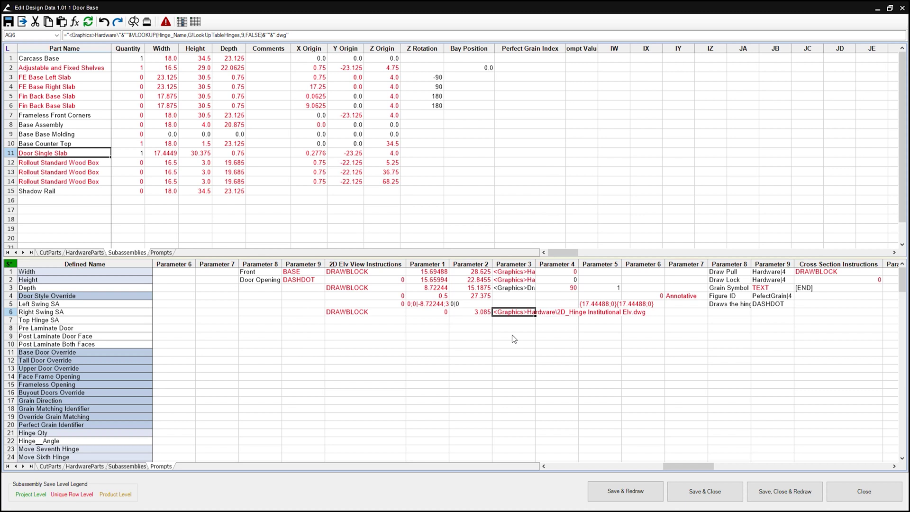
{"action": "key", "text": "Right"}
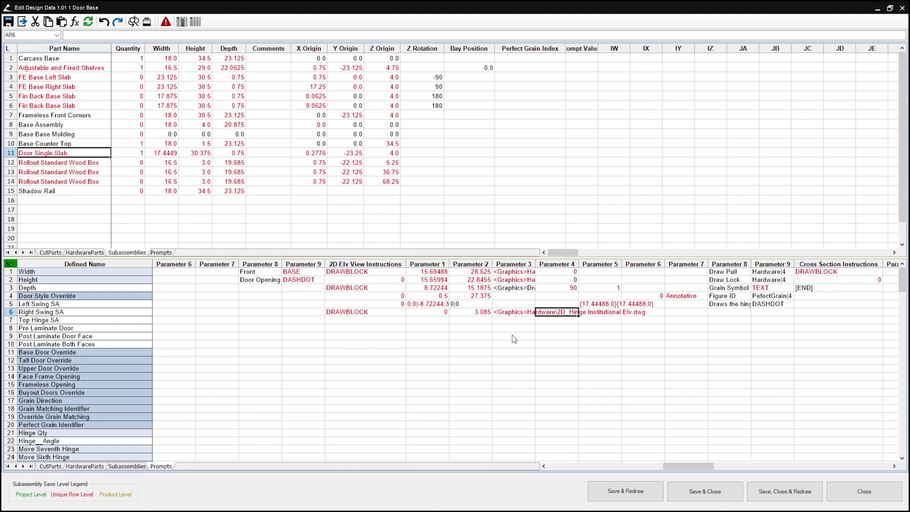
Set row 6's Parameter 4 rotation to =180*Right_Swing_SA.
{"action": "type", "text": "=180"}
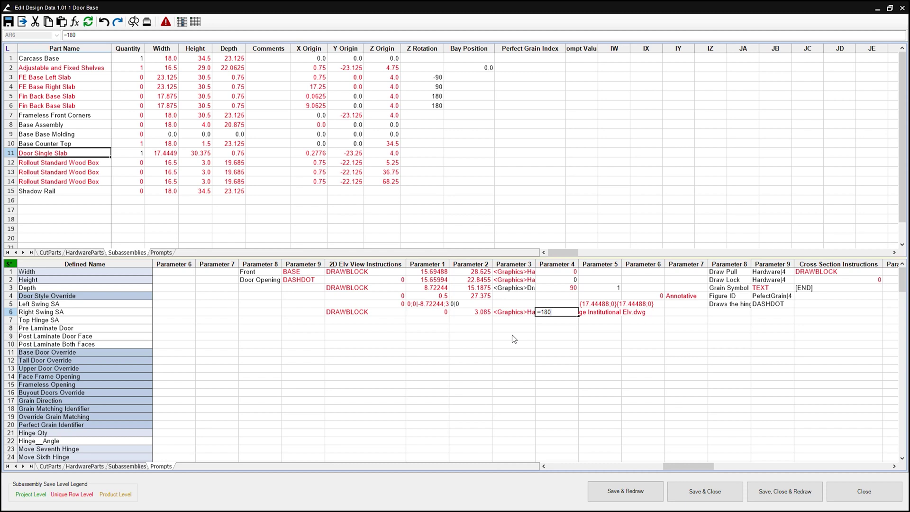
{"action": "type", "text": "*Right_Swing_Sa"}
{"action": "key", "text": "BackSpace"}
{"action": "type", "text": "A"}
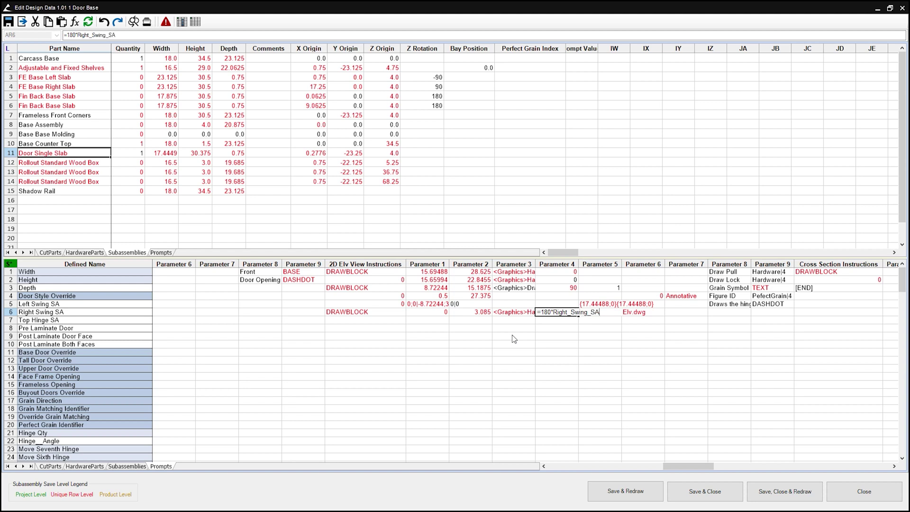
{"action": "key", "text": "Tab"}
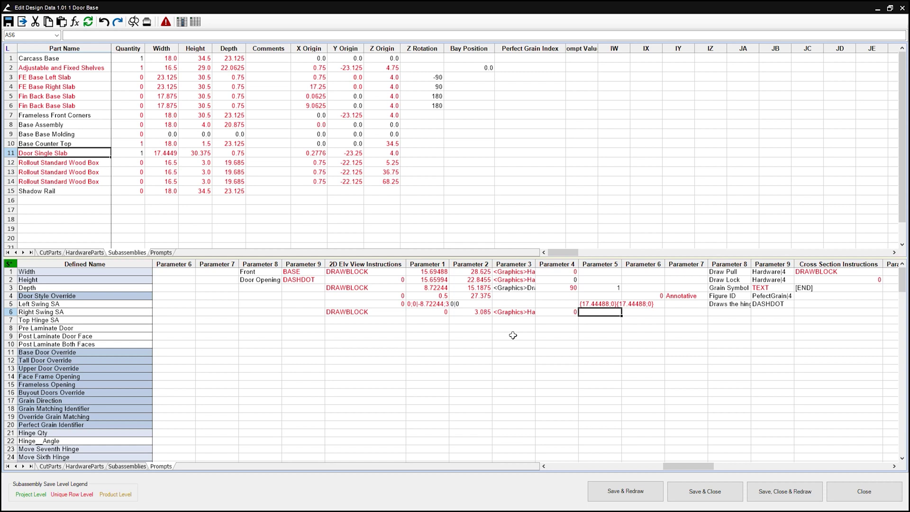
Enter the description 'Draws a hinge in the elevation' and Hardware, then select the row.
{"action": "key", "text": "Right"}
{"action": "key", "text": "Right"}
{"action": "key", "text": "Right"}
{"action": "type", "text": "Dra"}
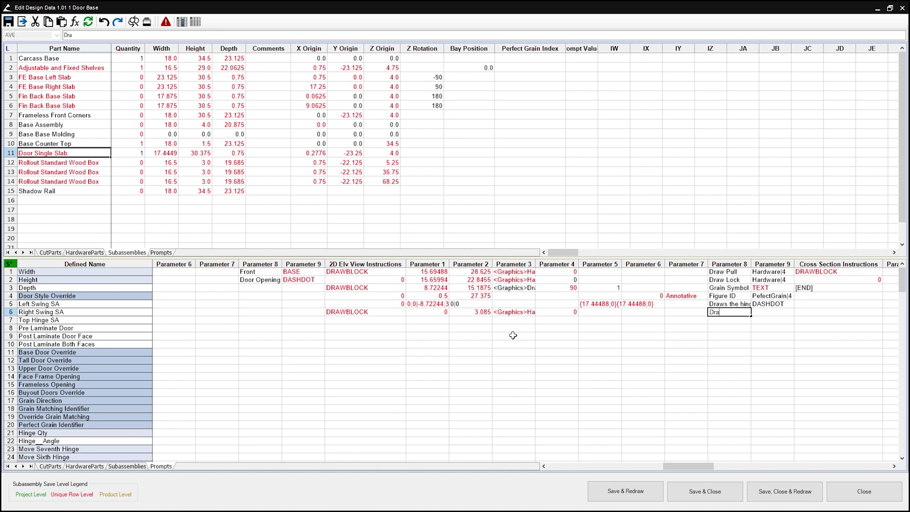
{"action": "type", "text": "ws a hinge in the elevation"}
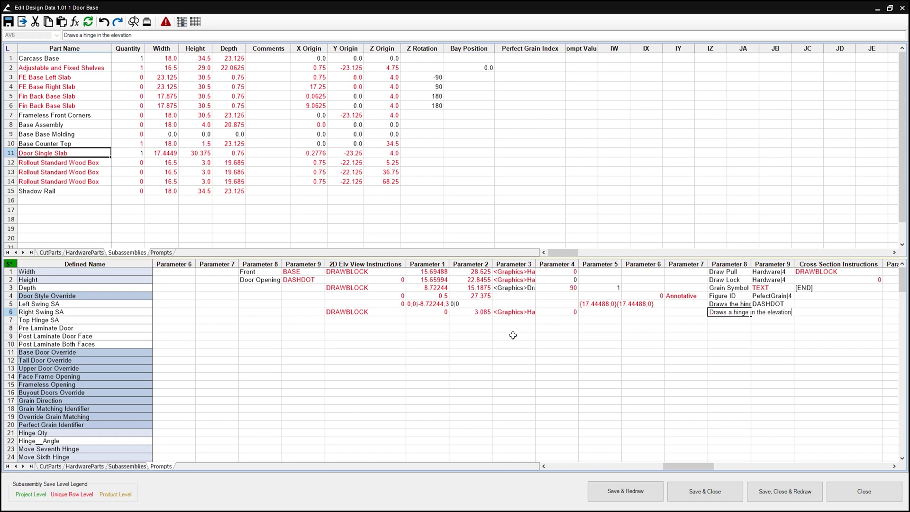
{"action": "key", "text": "Tab"}
{"action": "type", "text": "Hard"}
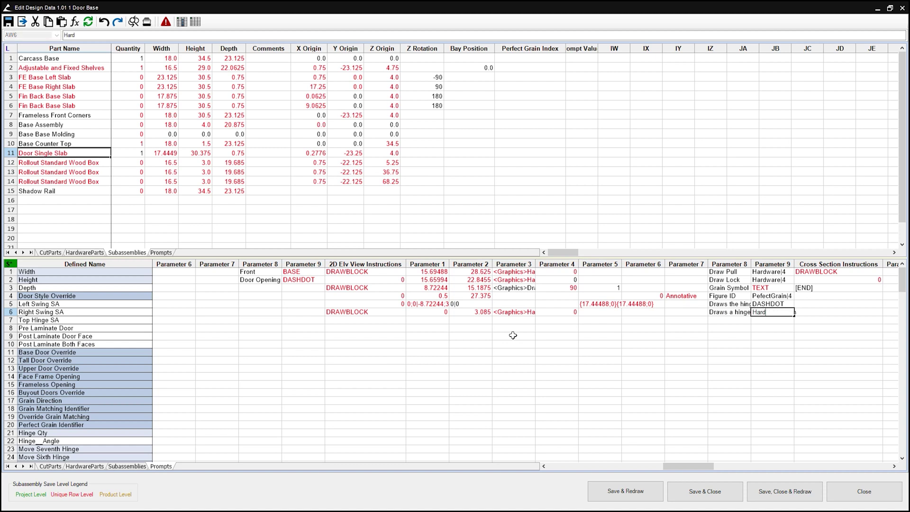
{"action": "type", "text": "ware"}
{"action": "left_click_drag", "start_coordinate": [400, 313], "coordinate": [791, 361]}
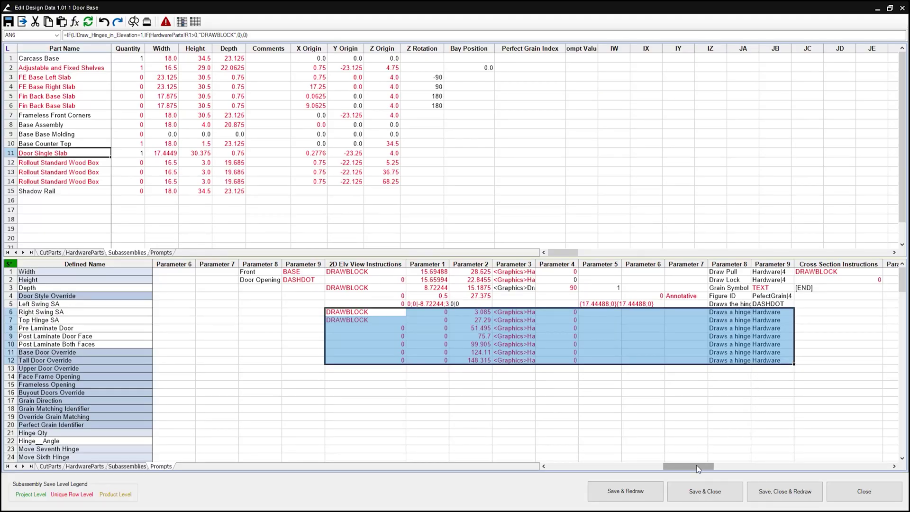
Scroll the worksheet across toward the Cross Section Instructions columns.
{"action": "left_click_drag", "start_coordinate": [695, 465], "coordinate": [734, 464]}
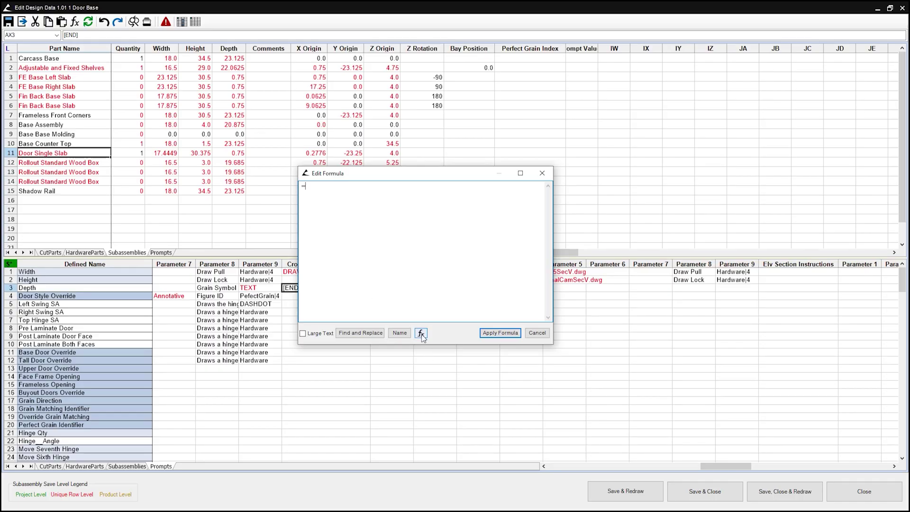
Begin the cross-section formula as IF(L!Draw_Hinges_in_Section=1, …, 0).
{"action": "left_click", "coordinate": [421, 334]}
{"action": "left_click", "coordinate": [338, 188]}
{"action": "mouse_move", "coordinate": [358, 278]}
{"action": "left_click", "coordinate": [415, 278]}
{"action": "left_click", "coordinate": [386, 213]}
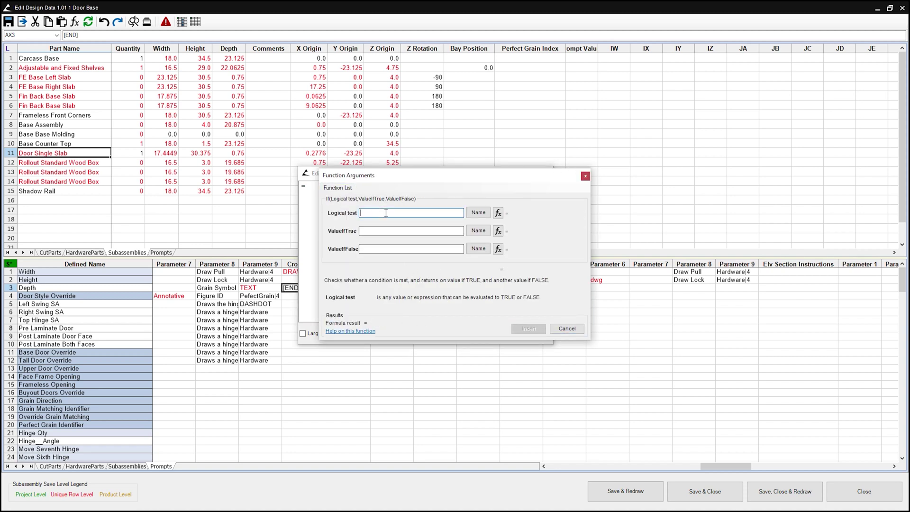
{"action": "type", "text": "L!Draw_Hinges_in_Section=1"}
{"action": "left_click", "coordinate": [382, 247]}
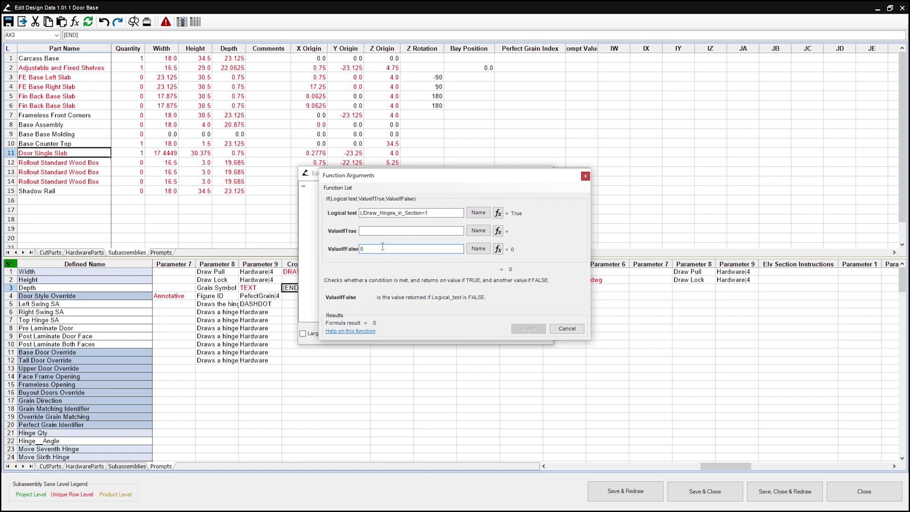
{"action": "left_click", "coordinate": [384, 231]}
Nest an IF as the true value and build its condition with an AND function.
{"action": "left_click", "coordinate": [497, 231]}
{"action": "left_click", "coordinate": [345, 194]}
{"action": "mouse_move", "coordinate": [379, 278]}
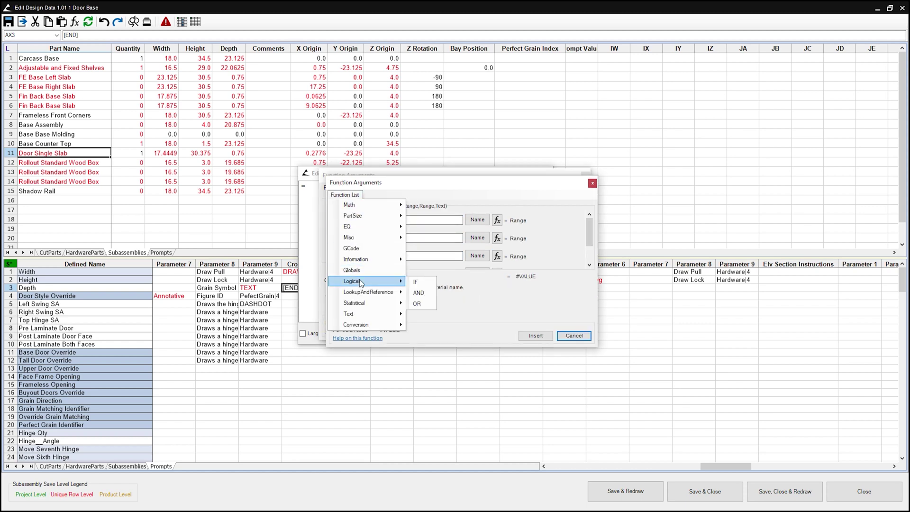
{"action": "left_click", "coordinate": [423, 282]}
{"action": "left_click", "coordinate": [397, 220]}
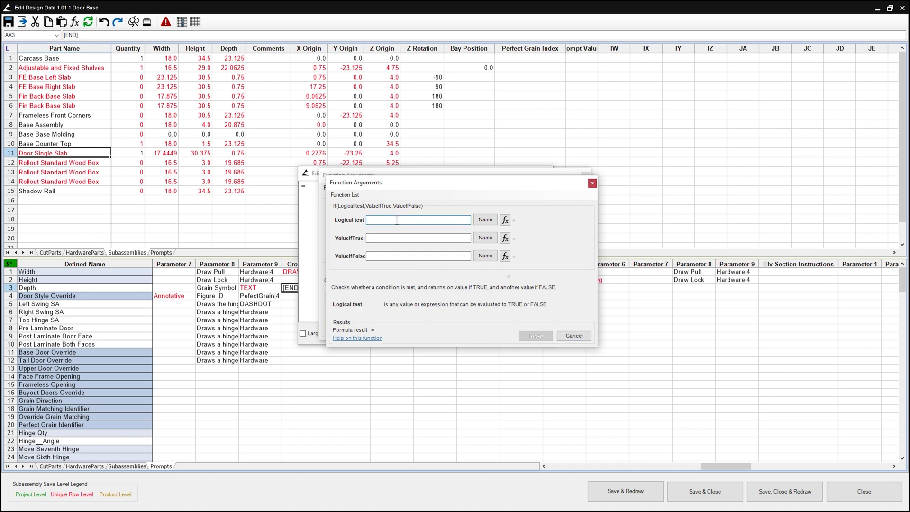
{"action": "left_click", "coordinate": [505, 220]}
{"action": "left_click", "coordinate": [363, 202]}
{"action": "mouse_move", "coordinate": [377, 288]}
{"action": "left_click", "coordinate": [433, 300]}
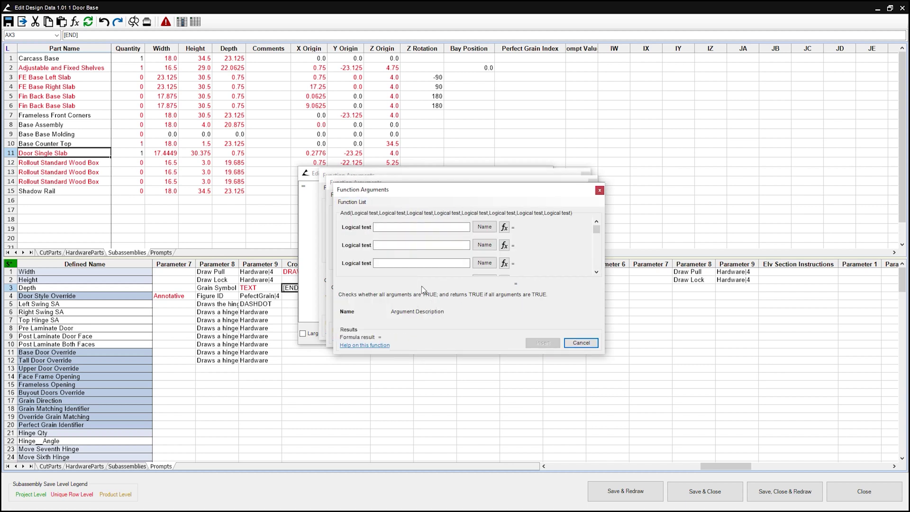
Fill the AND with L!Product_Section_Direction="Facing Left" and Left_Swing_SA=1.
{"action": "left_click", "coordinate": [394, 228]}
{"action": "type", "text": "L!Product_Section_Direction=\""}
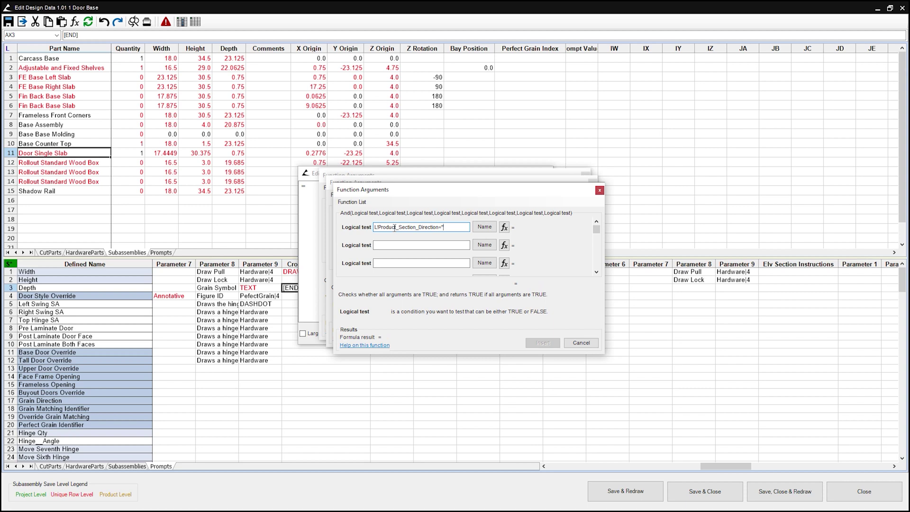
{"action": "type", "text": "Facing Left\""}
{"action": "left_click", "coordinate": [397, 245]}
{"action": "type", "text": "Left_Swing_SA=1"}
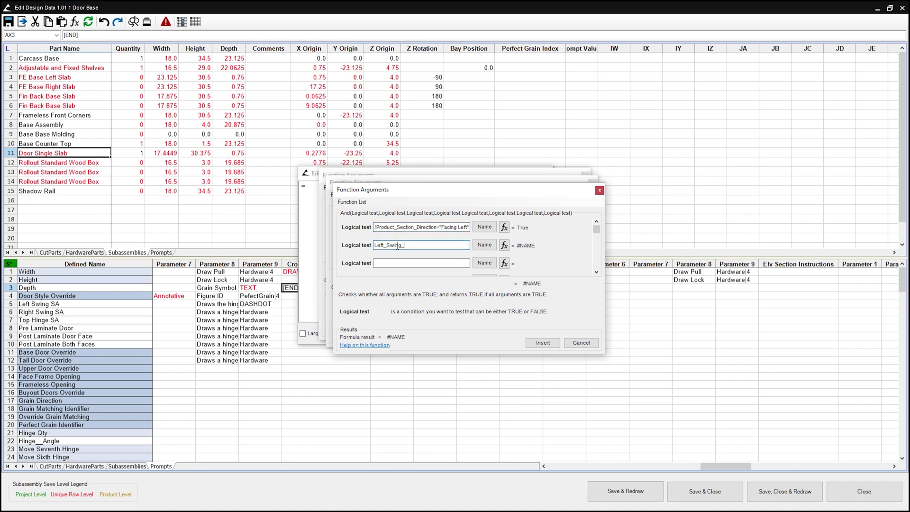
{"action": "left_click", "coordinate": [543, 343]}
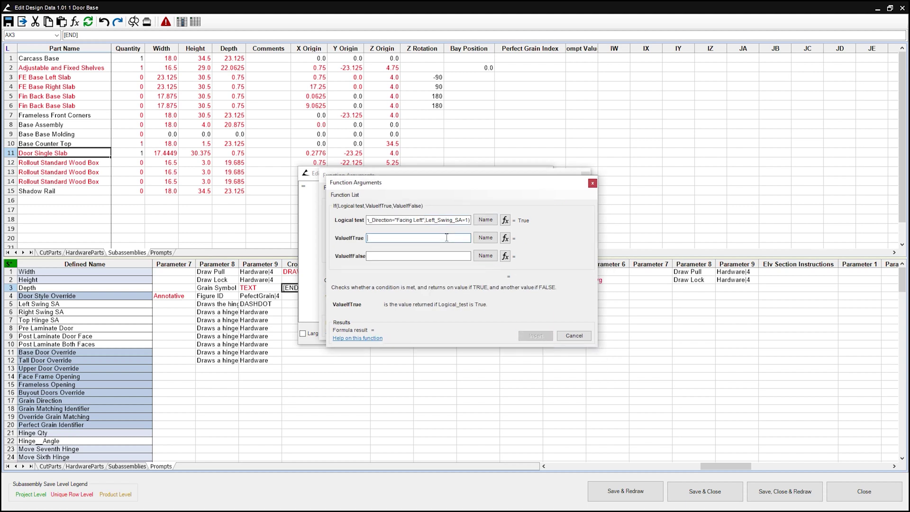
Set the nested true value to IF(HardwareParts!R1>0,"DRAWBLOCK",0) and begin a nested false value.
{"action": "left_click", "coordinate": [505, 238]}
{"action": "left_click", "coordinate": [363, 204]}
{"action": "mouse_move", "coordinate": [368, 288]}
{"action": "left_click", "coordinate": [426, 299]}
{"action": "type", "text": "Hardw"}
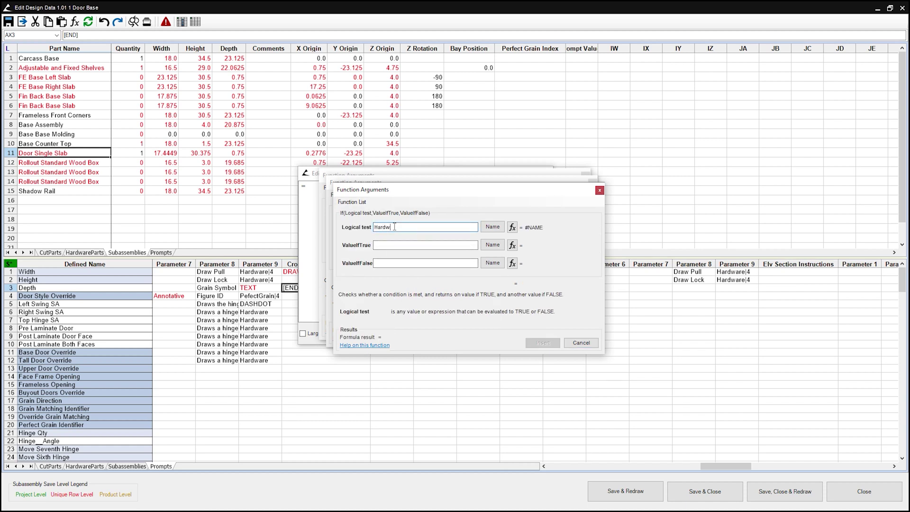
{"action": "type", "text": "areParts!R1>0"}
{"action": "left_click", "coordinate": [397, 244]}
{"action": "type", "text": "\"DRAW"}
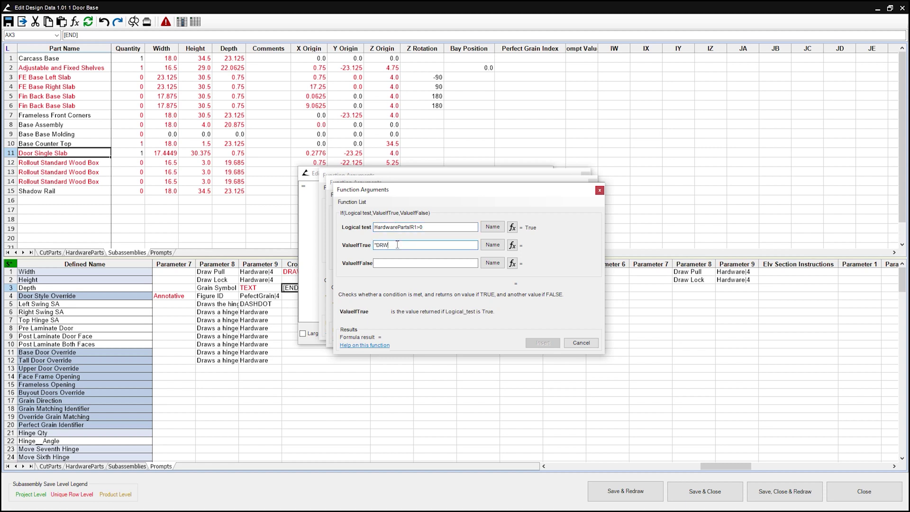
{"action": "type", "text": "BLOCK\""}
{"action": "key", "text": "Tab"}
{"action": "left_click", "coordinate": [540, 342]}
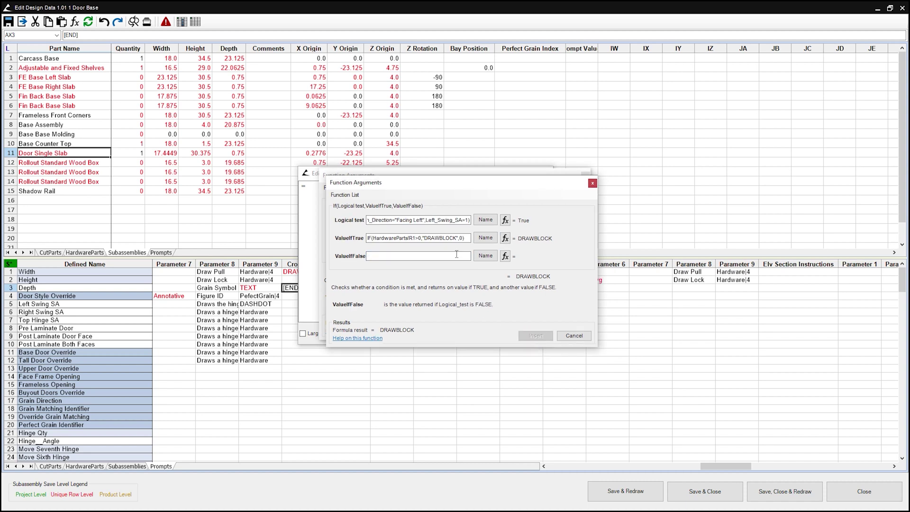
{"action": "left_click", "coordinate": [505, 256]}
{"action": "left_click", "coordinate": [351, 202]}
{"action": "left_click", "coordinate": [426, 288]}
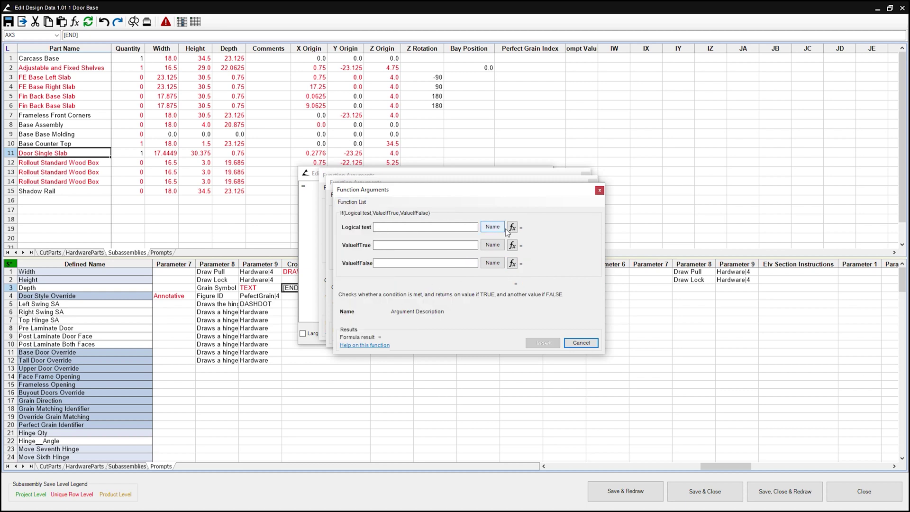
Add a Facing Right branch whose AND requires L!Product_Section_Direction="Facing Right" and Right_Swing_SA=1.
{"action": "left_click", "coordinate": [503, 227]}
{"action": "left_click", "coordinate": [358, 209]}
{"action": "left_click", "coordinate": [444, 308]}
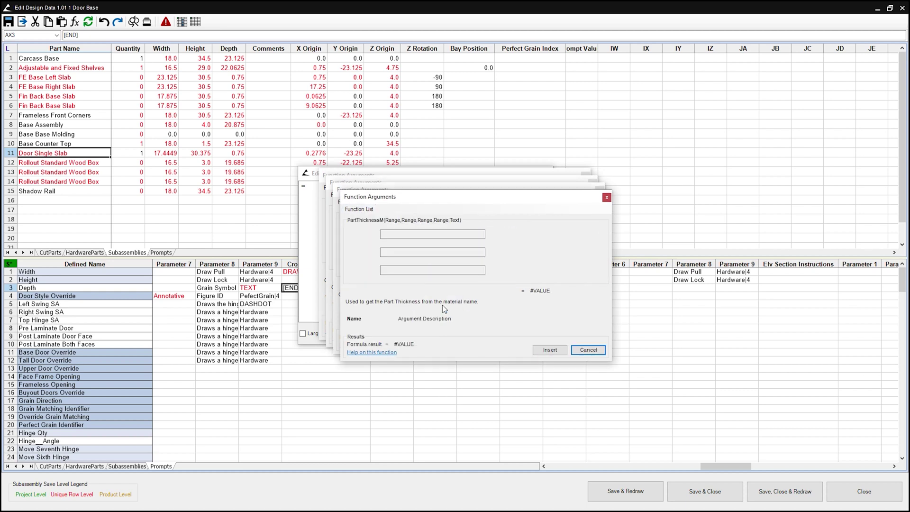
{"action": "left_click", "coordinate": [406, 234]}
{"action": "type", "text": "L!Product_Section_D"}
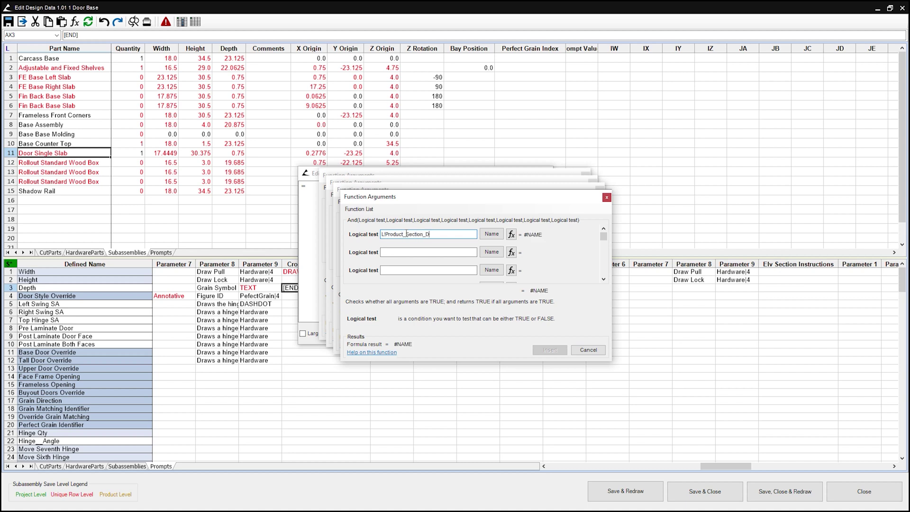
{"action": "type", "text": "irection=\"Facing Right\""}
{"action": "left_click", "coordinate": [408, 251]}
{"action": "type", "text": "Right_Swing_SA=1"}
{"action": "left_click", "coordinate": [549, 350]}
Give that branch IF(HardwareParts!R1>0,"DRAWBLOCK",0), close the outer falses with 0, and apply.
{"action": "left_click", "coordinate": [434, 245]}
{"action": "left_click", "coordinate": [511, 245]}
{"action": "left_click", "coordinate": [359, 209]}
{"action": "mouse_move", "coordinate": [376, 295]}
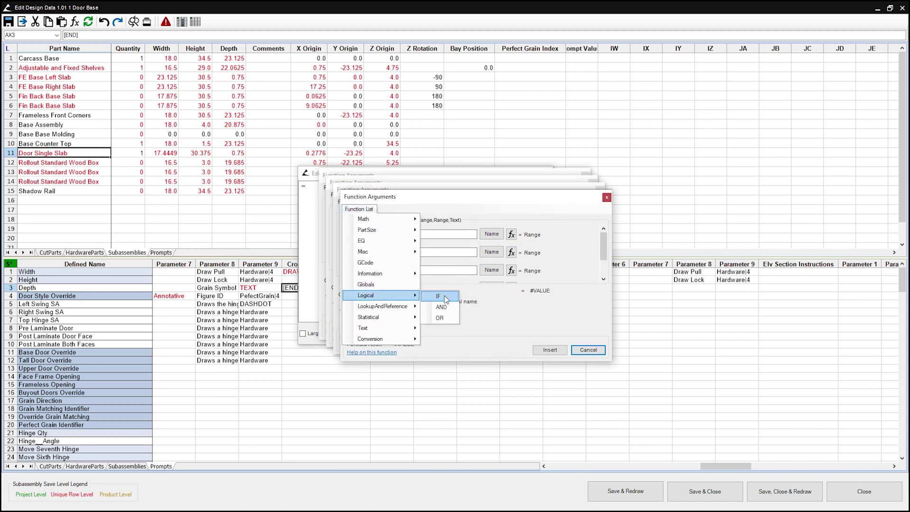
{"action": "left_click", "coordinate": [438, 295]}
{"action": "type", "text": "HardwareParts!R1>0"}
{"action": "left_click", "coordinate": [399, 252]}
{"action": "type", "text": "\"DRAWBLOCK\""}
{"action": "left_click", "coordinate": [448, 271]}
{"action": "type", "text": "0"}
{"action": "key", "text": "Return"}
{"action": "left_click", "coordinate": [448, 263]}
{"action": "type", "text": "0"}
{"action": "left_click", "coordinate": [541, 342]}
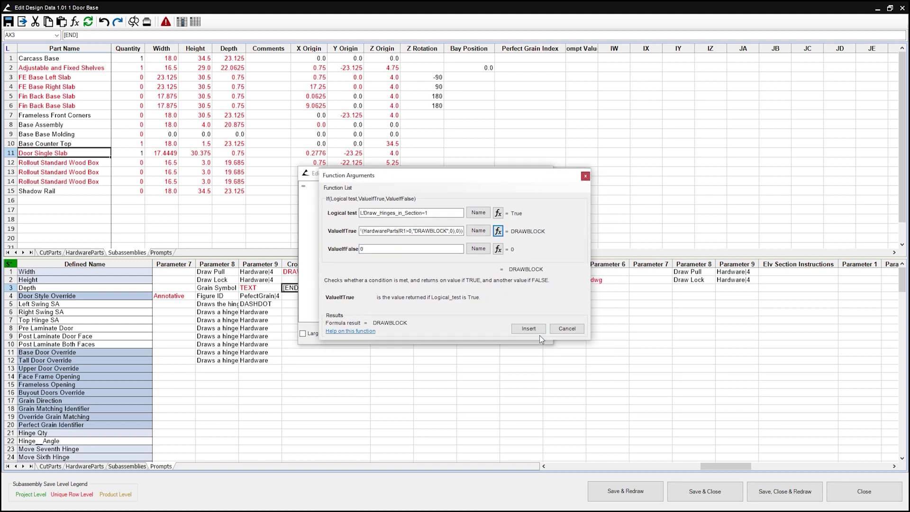
{"action": "left_click", "coordinate": [507, 334]}
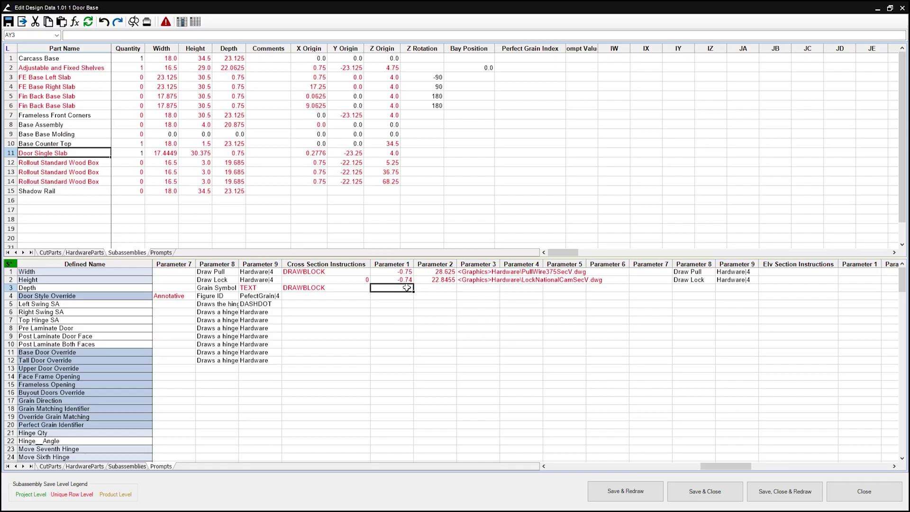
{"action": "type", "text": "="}
Enter =HardwareParts!AE1 in row 3's Parameter 1 and =HardwareParts!AF1 in Parameter 2.
{"action": "left_click", "coordinate": [88, 466]}
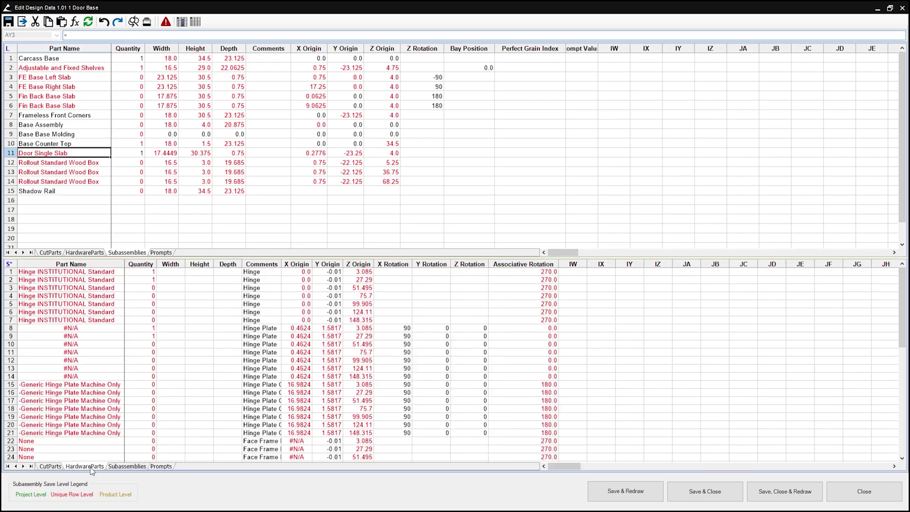
{"action": "left_click", "coordinate": [328, 272]}
{"action": "key", "text": "Return"}
{"action": "left_click", "coordinate": [431, 289]}
{"action": "type", "text": "="}
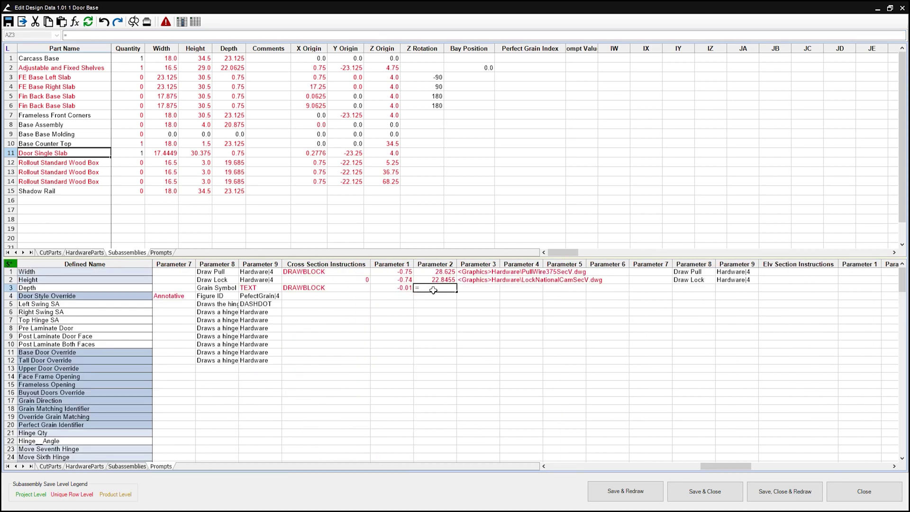
{"action": "left_click", "coordinate": [90, 466]}
{"action": "left_click", "coordinate": [358, 272]}
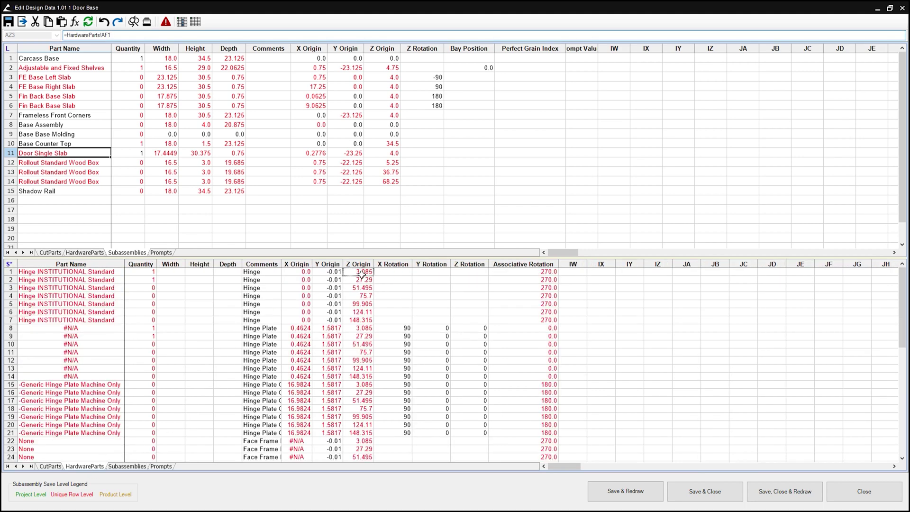
{"action": "key", "text": "Return"}
Append +IFERROR(L!HeightAboveFloor-L!Height,0) to Parameter 2's Z Origin reference.
{"action": "double_click", "coordinate": [432, 290]}
{"action": "left_click", "coordinate": [371, 191]}
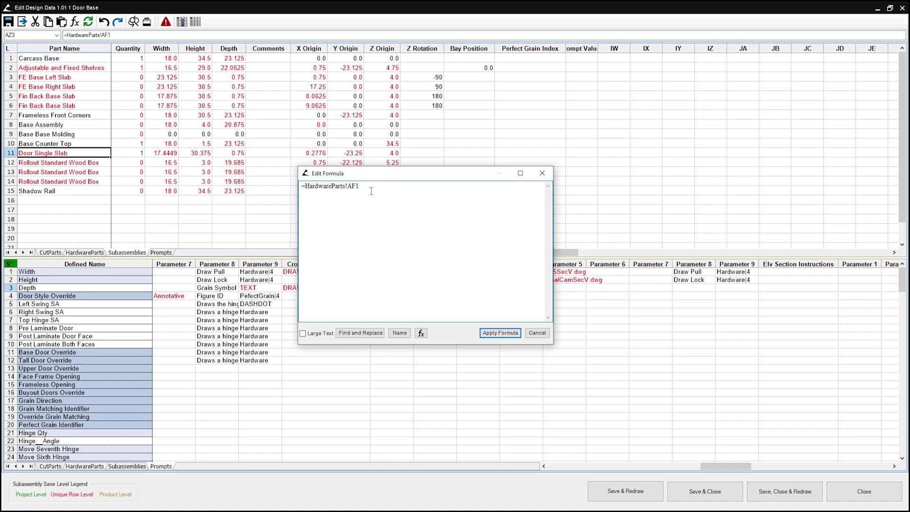
{"action": "type", "text": "+IFERROR(L!HeightAboveFloor-L!Height,0"}
Copy the hinge drawing formula into row 3's Parameter 3, changing its lookup column to 10.
{"action": "left_click", "coordinate": [499, 333]}
{"action": "scroll", "coordinate": [260, 315], "scroll_direction": "left", "scroll_amount": 5}
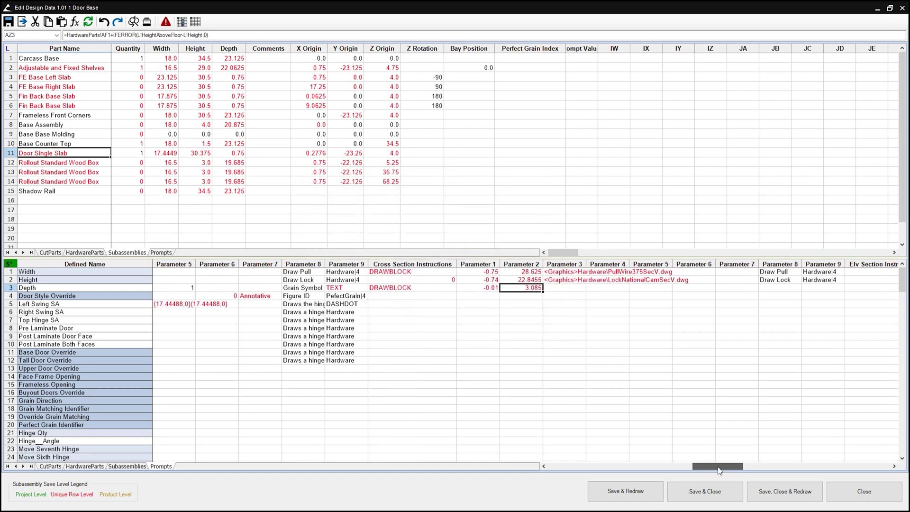
{"action": "right_click", "coordinate": [231, 313]}
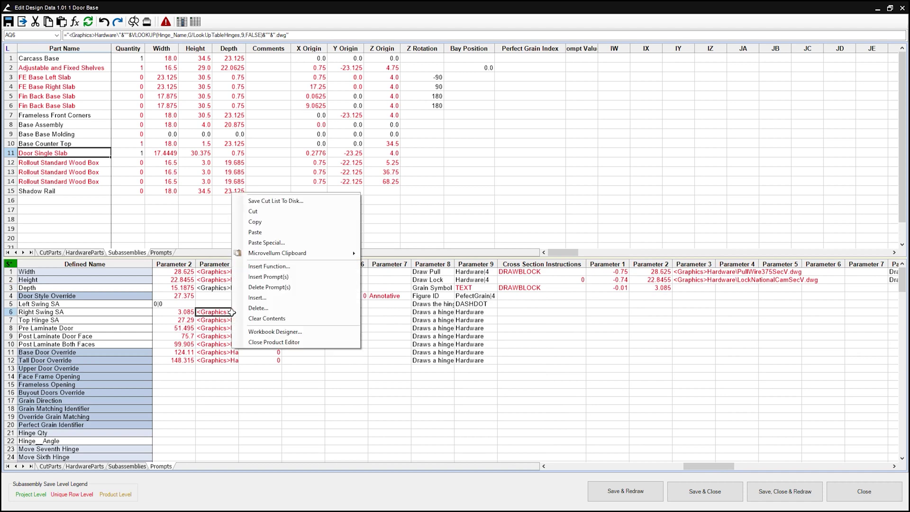
{"action": "left_click", "coordinate": [284, 223]}
{"action": "left_click", "coordinate": [690, 287]}
{"action": "right_click", "coordinate": [690, 287]}
{"action": "left_click", "coordinate": [710, 328]}
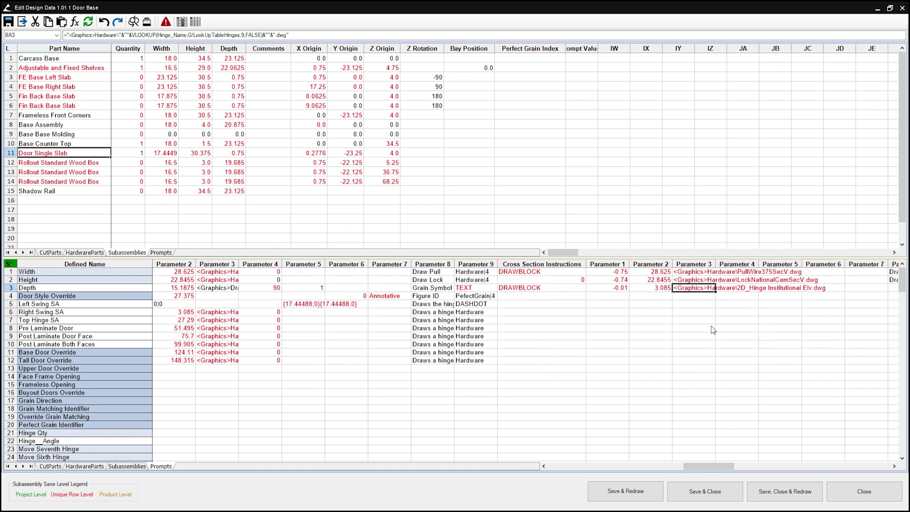
{"action": "double_click", "coordinate": [701, 289]}
{"action": "left_click", "coordinate": [360, 194]}
{"action": "key", "text": "BackSpace"}
{"action": "type", "text": "10"}
{"action": "left_click", "coordinate": [500, 332]}
Describe the row as 'Draws a hinge in the elevation' on layer Hardware, then copy it through row 9.
{"action": "left_click_drag", "start_coordinate": [728, 466], "coordinate": [743, 467]}
{"action": "key", "text": "Right"}
{"action": "key", "text": "Right"}
{"action": "key", "text": "Right"}
{"action": "key", "text": "Right"}
{"action": "key", "text": "Right"}
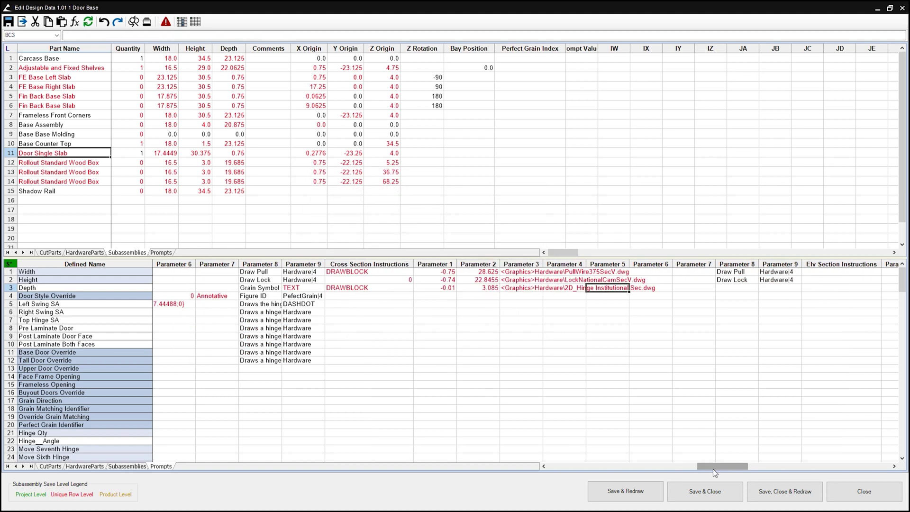
{"action": "type", "text": "Draws a hinge in the elevation"}
{"action": "key", "text": "Tab"}
{"action": "type", "text": "Hardware"}
{"action": "key", "text": "Return"}
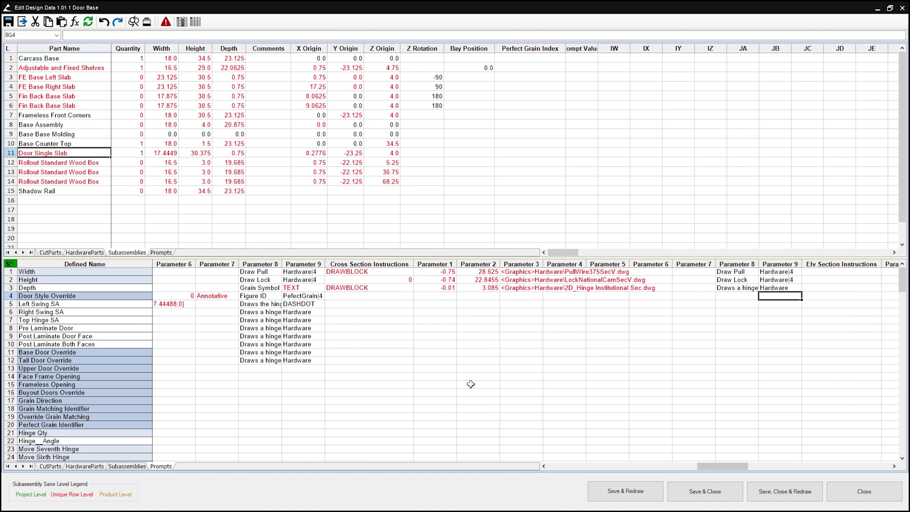
{"action": "left_click_drag", "start_coordinate": [402, 288], "coordinate": [799, 339]}
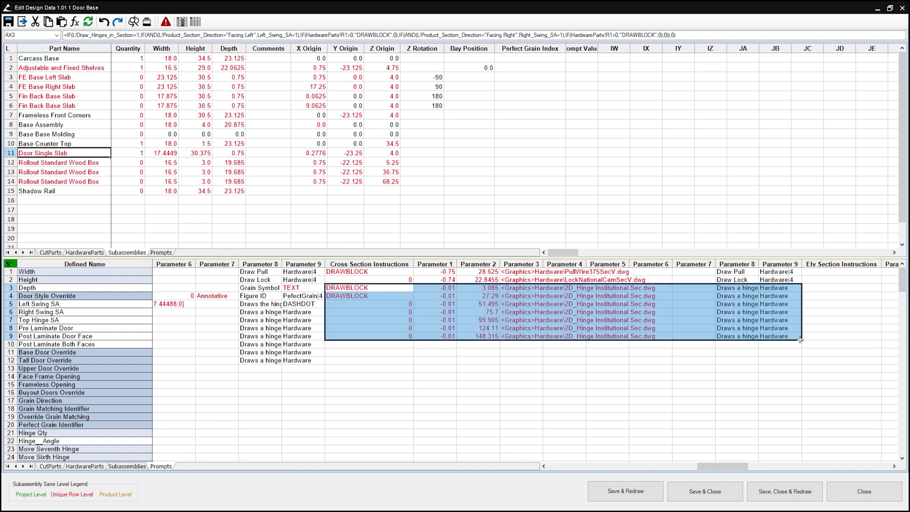
{"action": "left_click", "coordinate": [131, 273]}
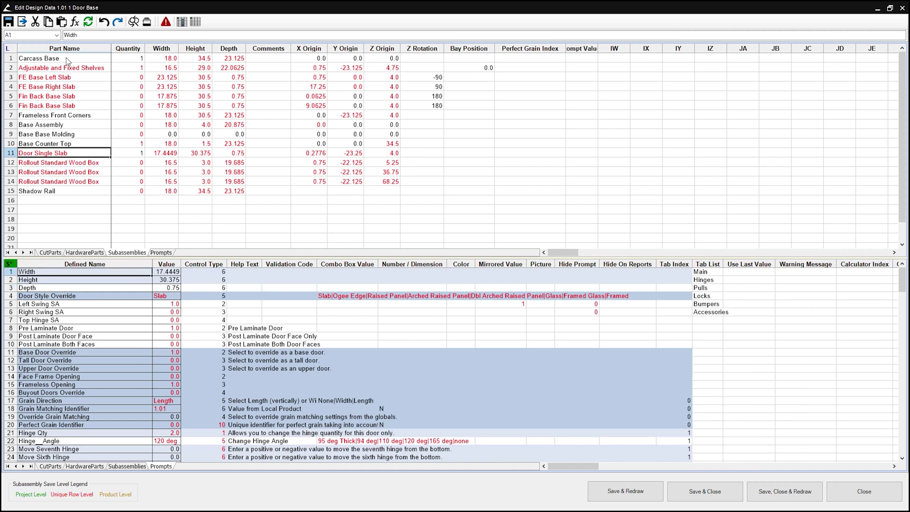
Save Door Single Slab, overwriting the existing project and library copies.
{"action": "left_click", "coordinate": [22, 22]}
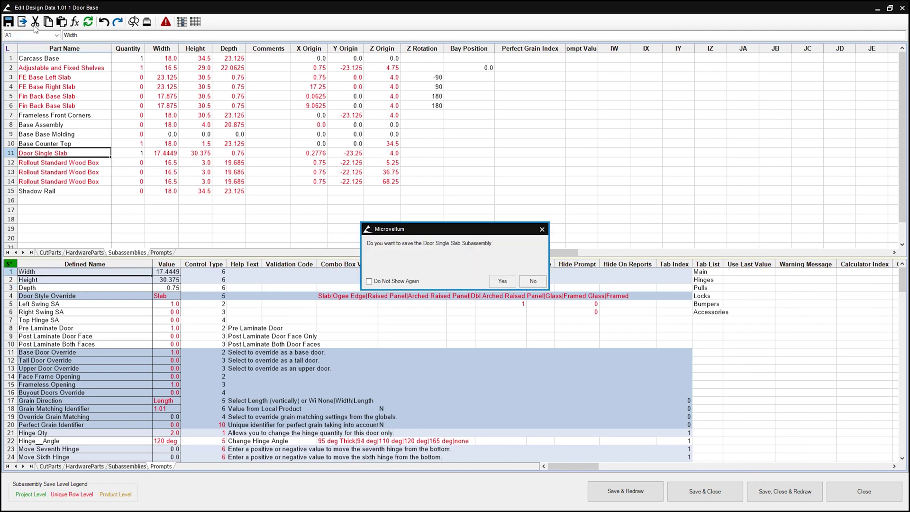
{"action": "left_click", "coordinate": [497, 283]}
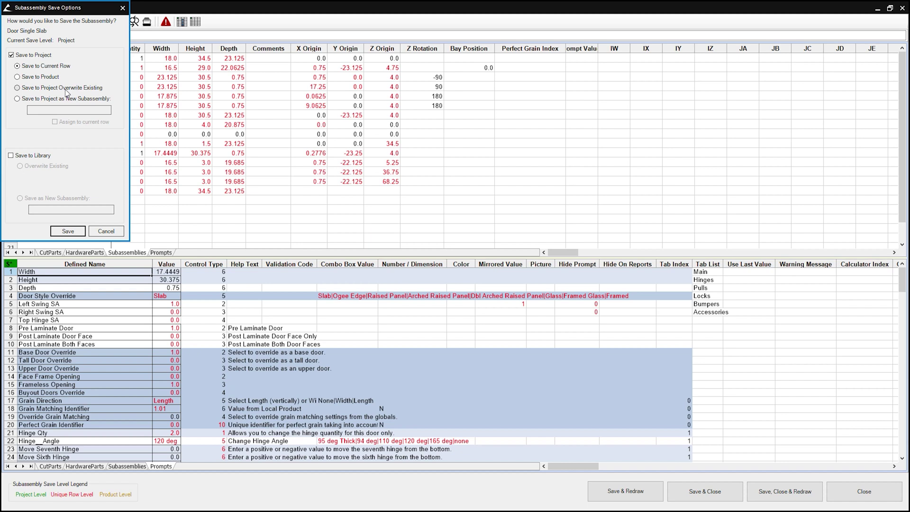
{"action": "left_click", "coordinate": [37, 156]}
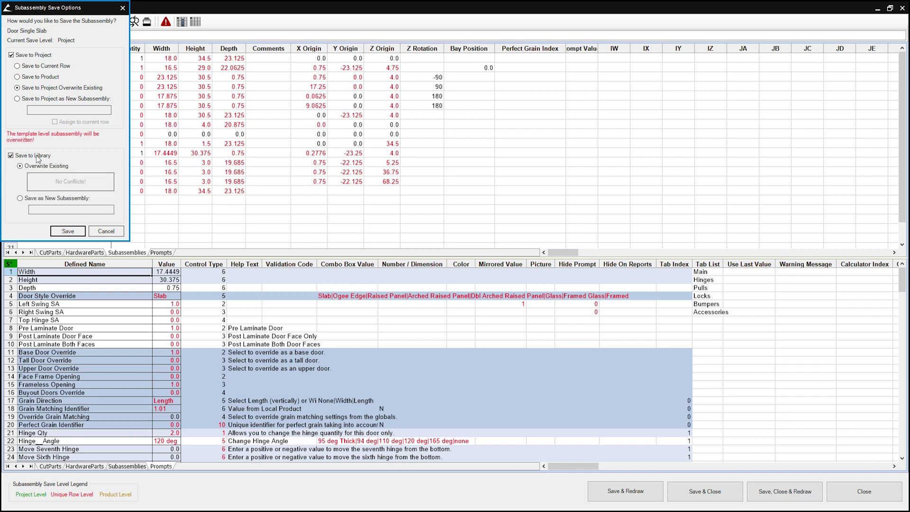
{"action": "left_click", "coordinate": [68, 231]}
{"action": "left_click", "coordinate": [533, 281]}
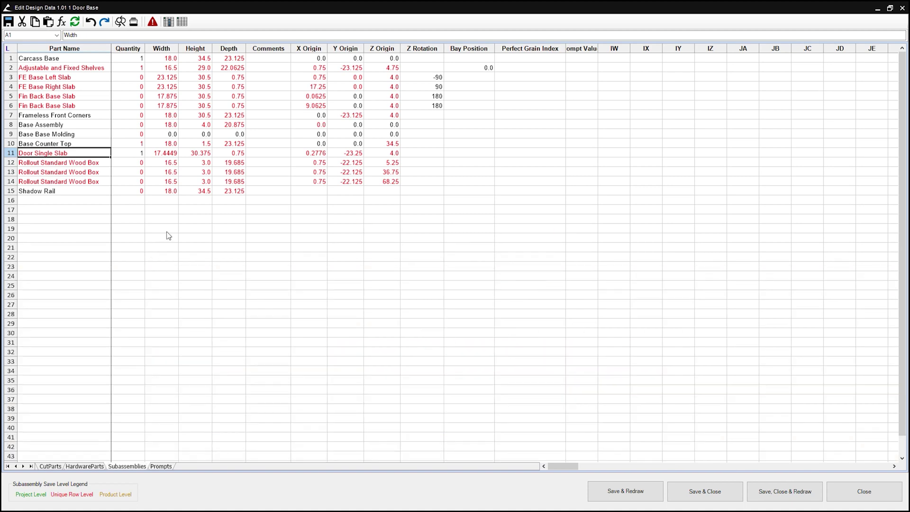
Add 'Door Left Slab' and 'Door Right Slab' as new part rows on the Subassemblies sheet.
{"action": "left_click", "coordinate": [86, 210]}
{"action": "type", "text": "Door Left Slab"}
{"action": "key", "text": "Return"}
{"action": "type", "text": "Door Right Slab"}
{"action": "key", "text": "Return"}
Load Door Left Slab's prompts and edit the [END] entry in its 2D Elv View Instructions.
{"action": "left_click", "coordinate": [128, 210]}
{"action": "right_click", "coordinate": [129, 209]}
{"action": "left_click", "coordinate": [156, 215]}
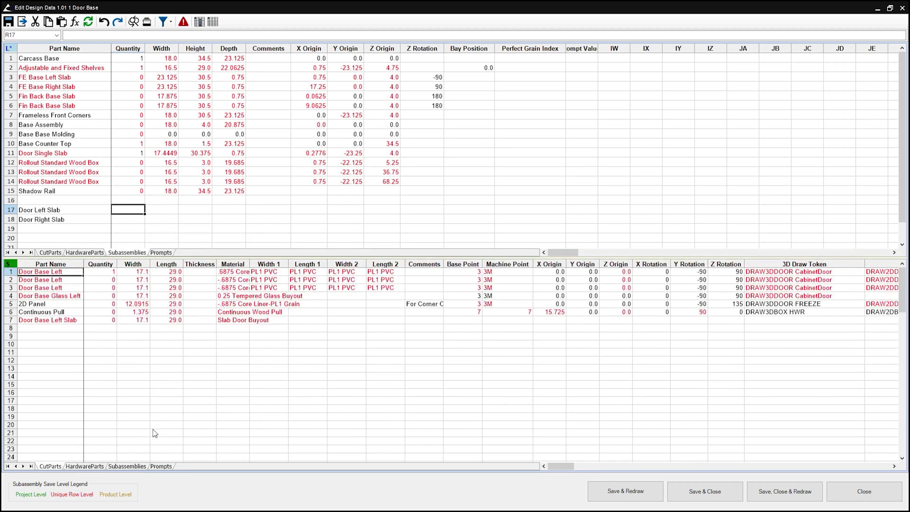
{"action": "left_click", "coordinate": [161, 466]}
{"action": "left_click_drag", "start_coordinate": [591, 466], "coordinate": [704, 469]}
{"action": "double_click", "coordinate": [441, 303]}
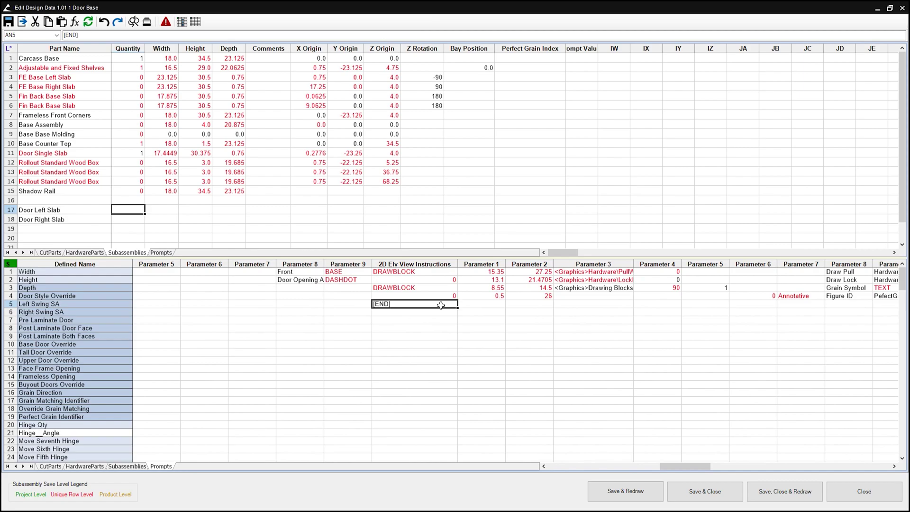